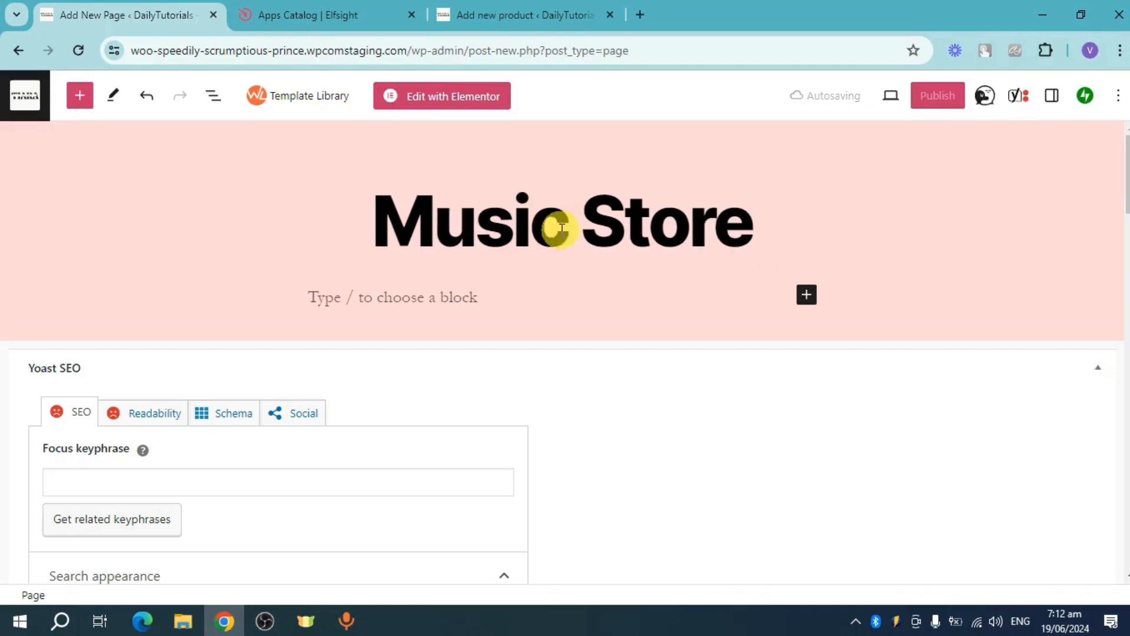
- Add a Shortcode block containing [products category="Music"] below the Music Store title and publish the page
left_click(806, 295)
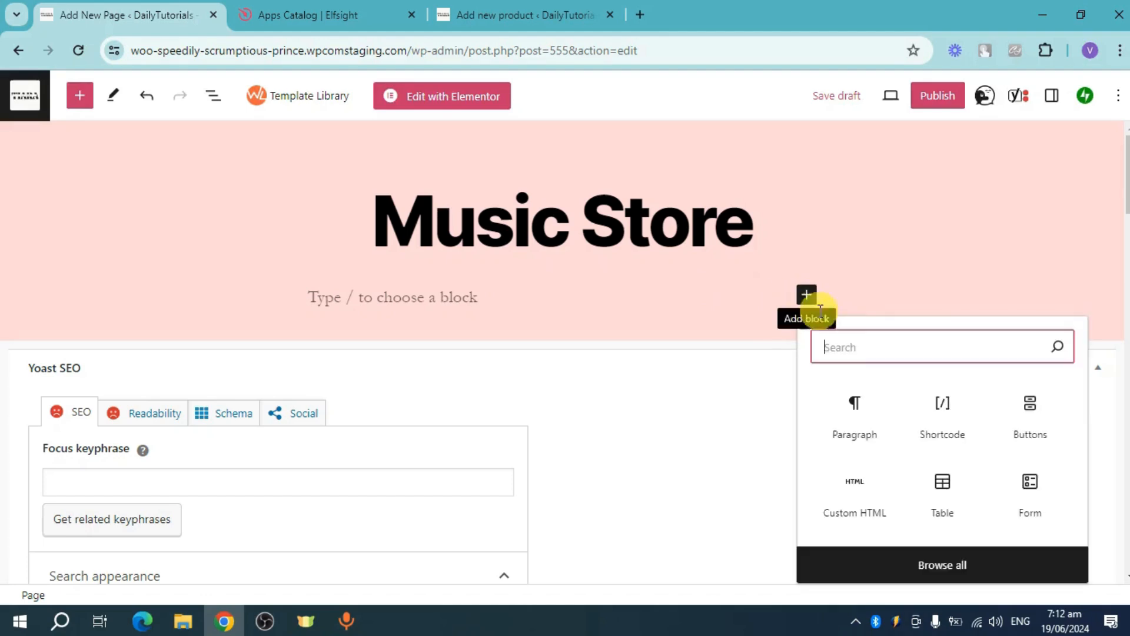
type("sho")
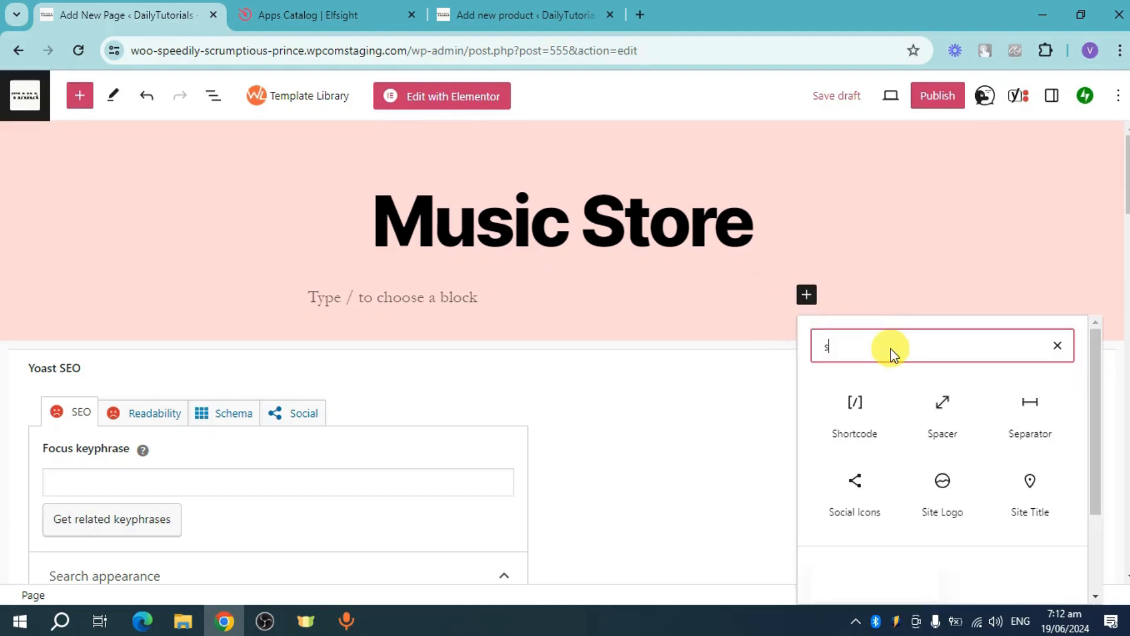
left_click(861, 417)
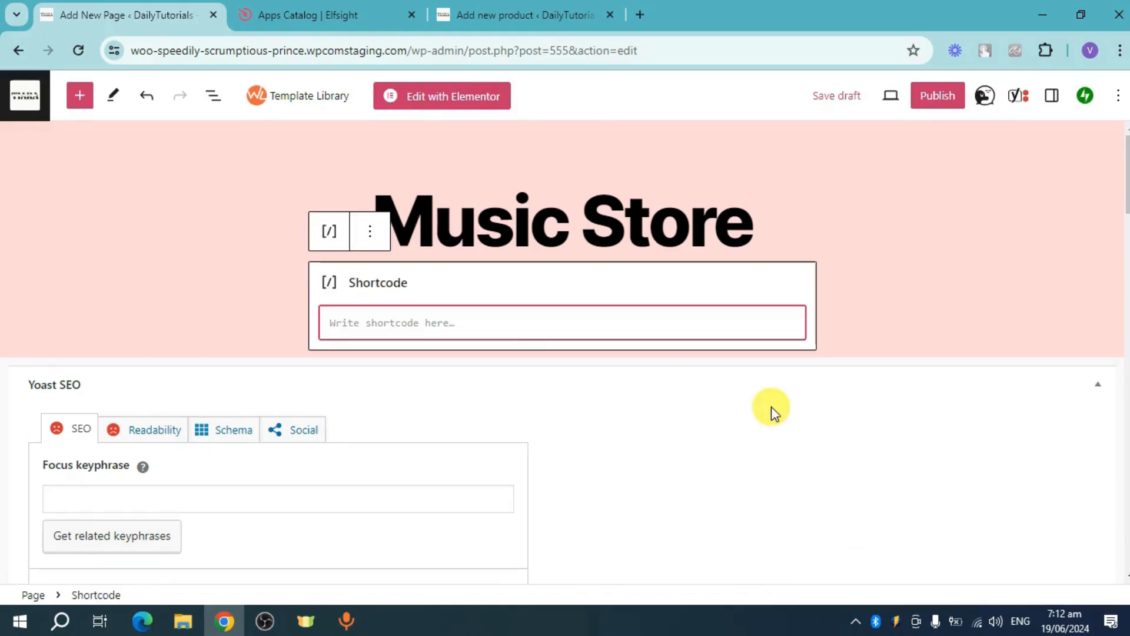
type("[products category=\"Music\"]")
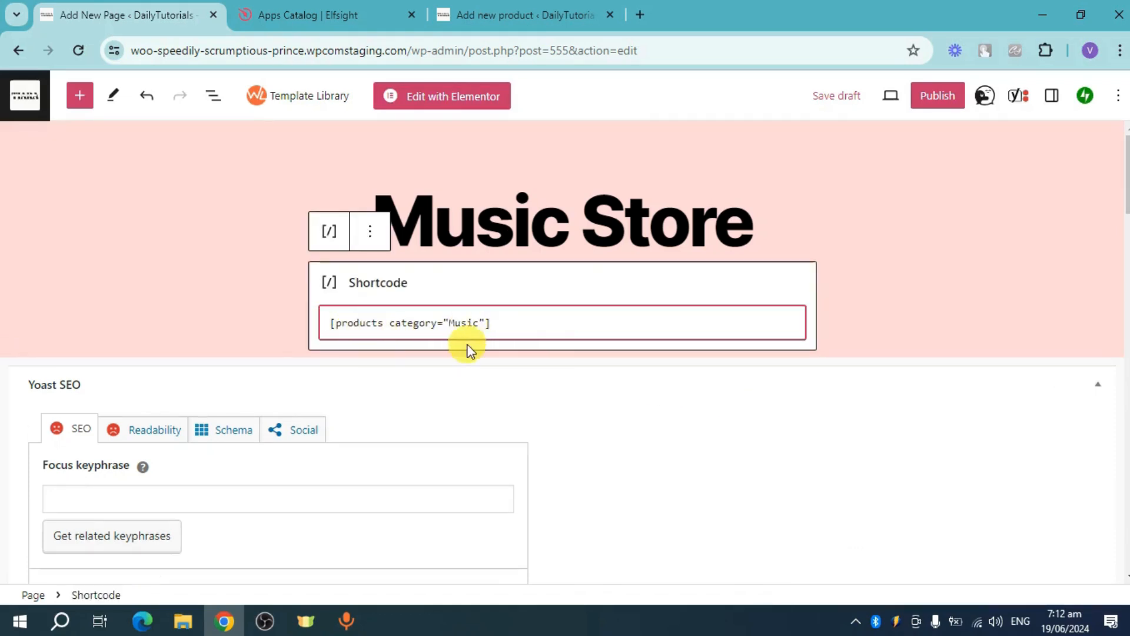
double_click(463, 322)
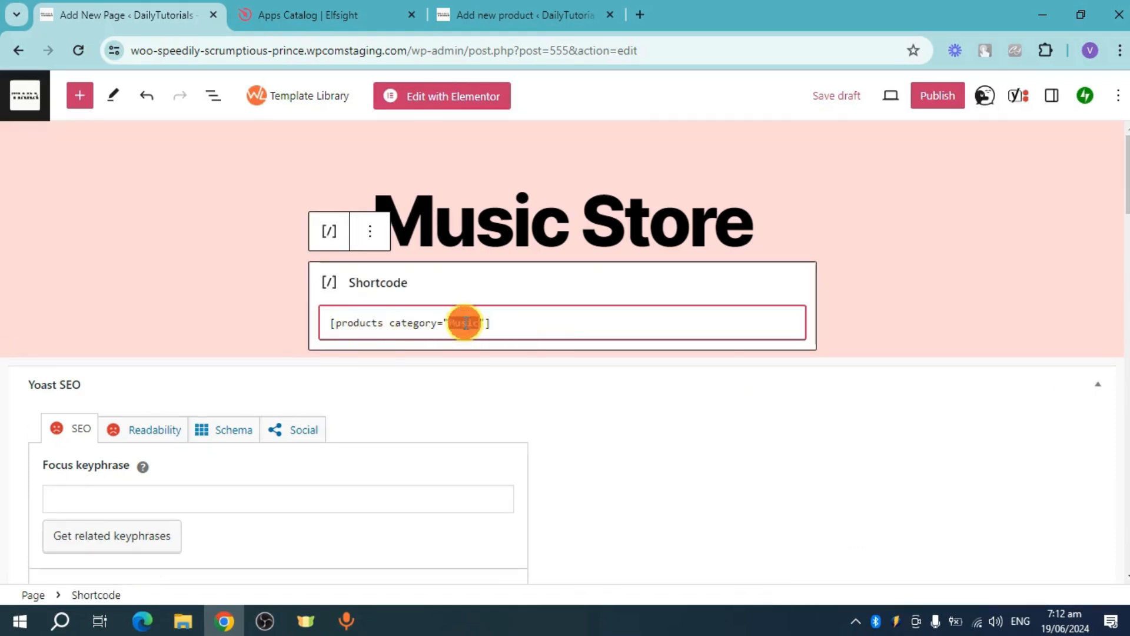
left_click(730, 326)
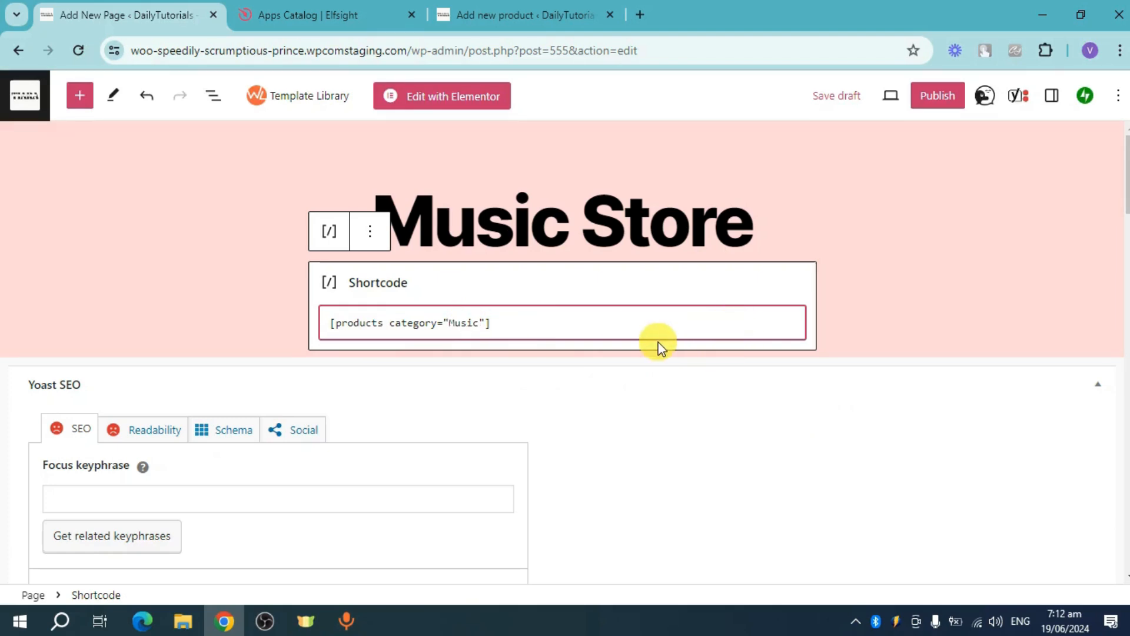
left_click(936, 95)
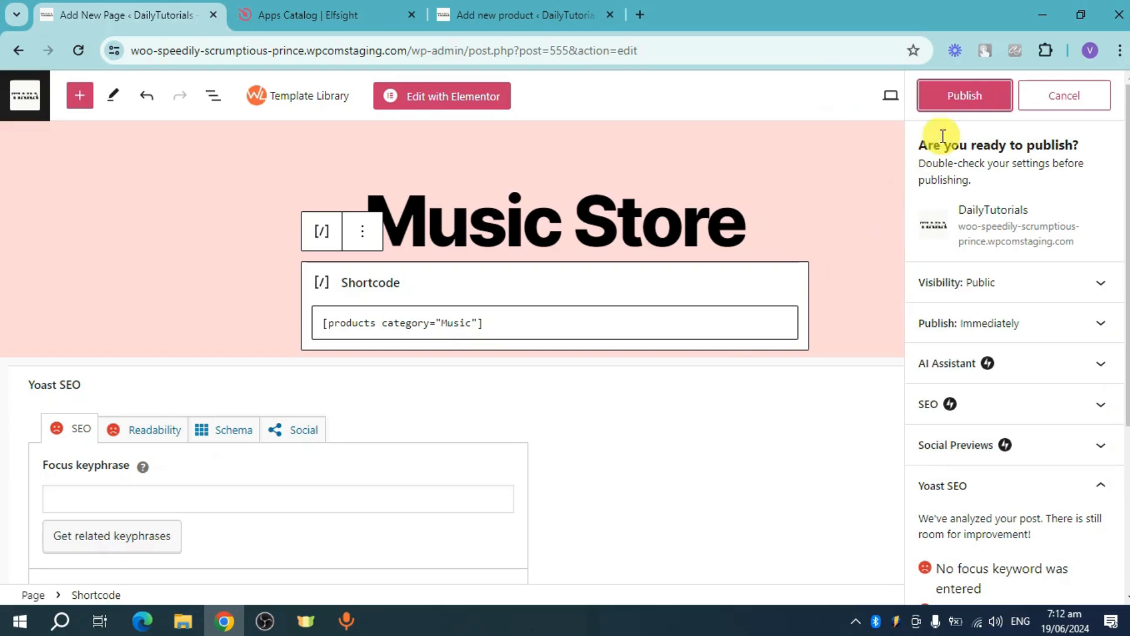
left_click(955, 94)
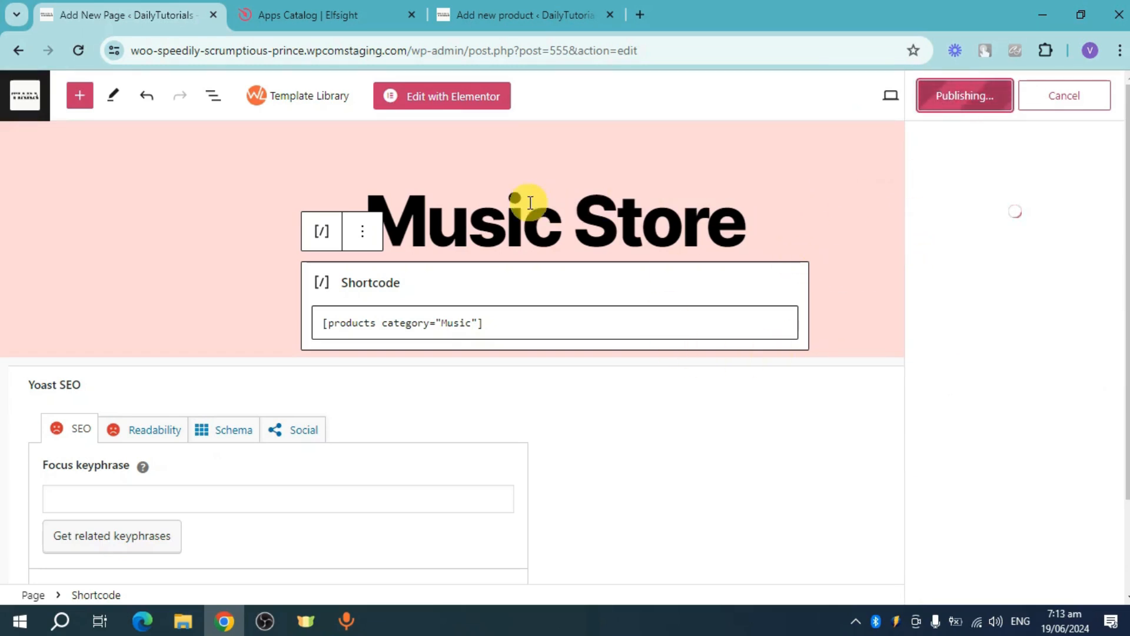
- Name the new product Sample Fireworks and assign it to the Music category
left_click(524, 15)
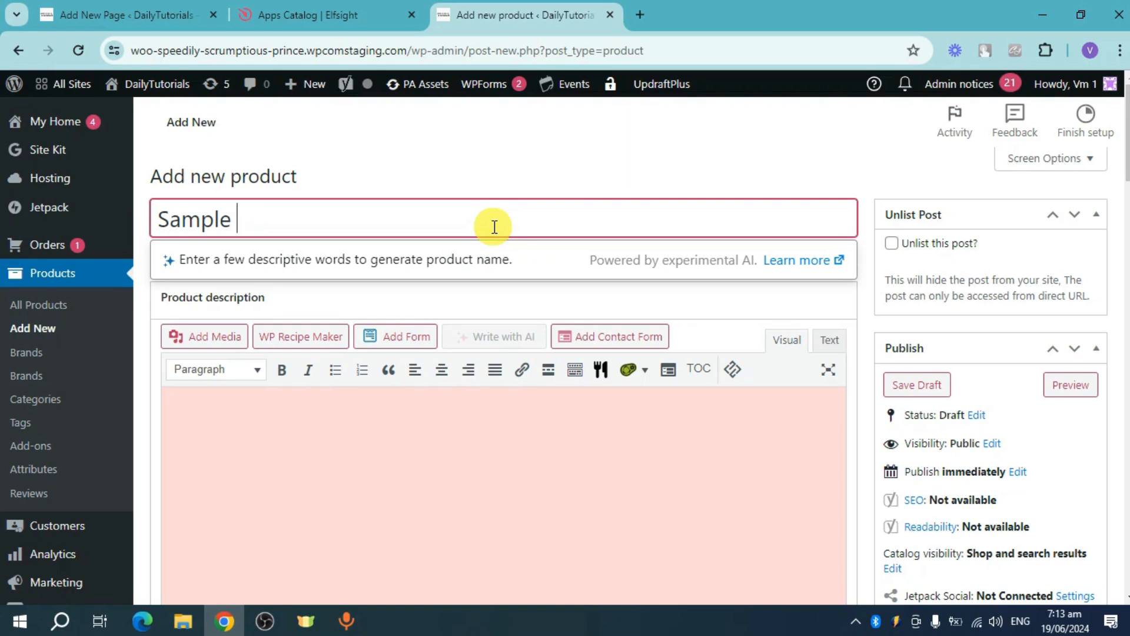
type("ewor")
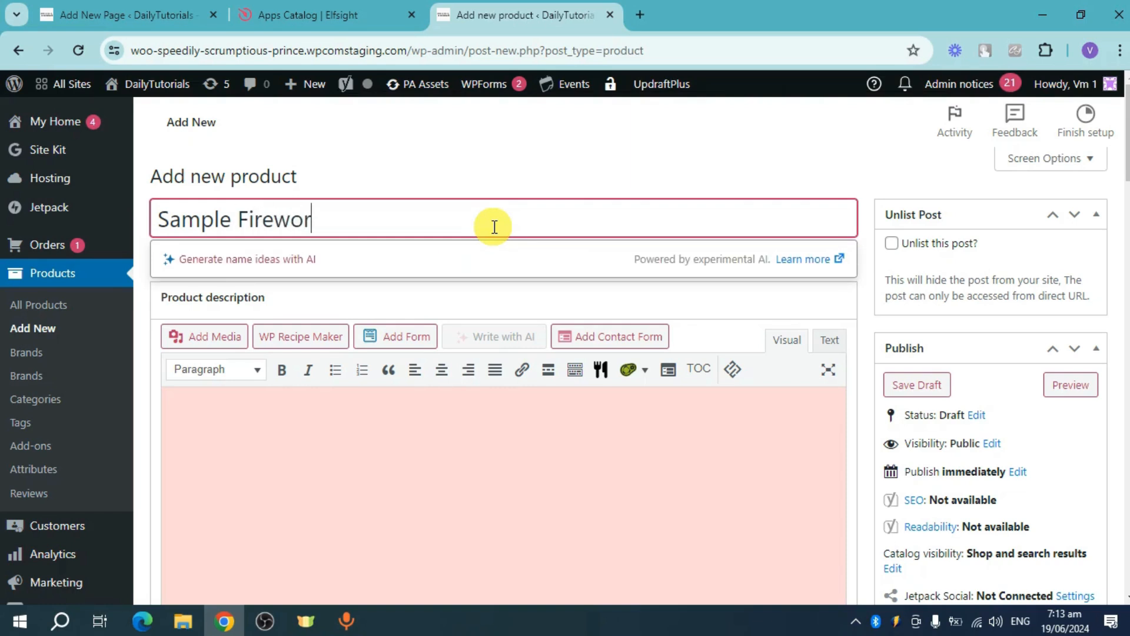
type("ks")
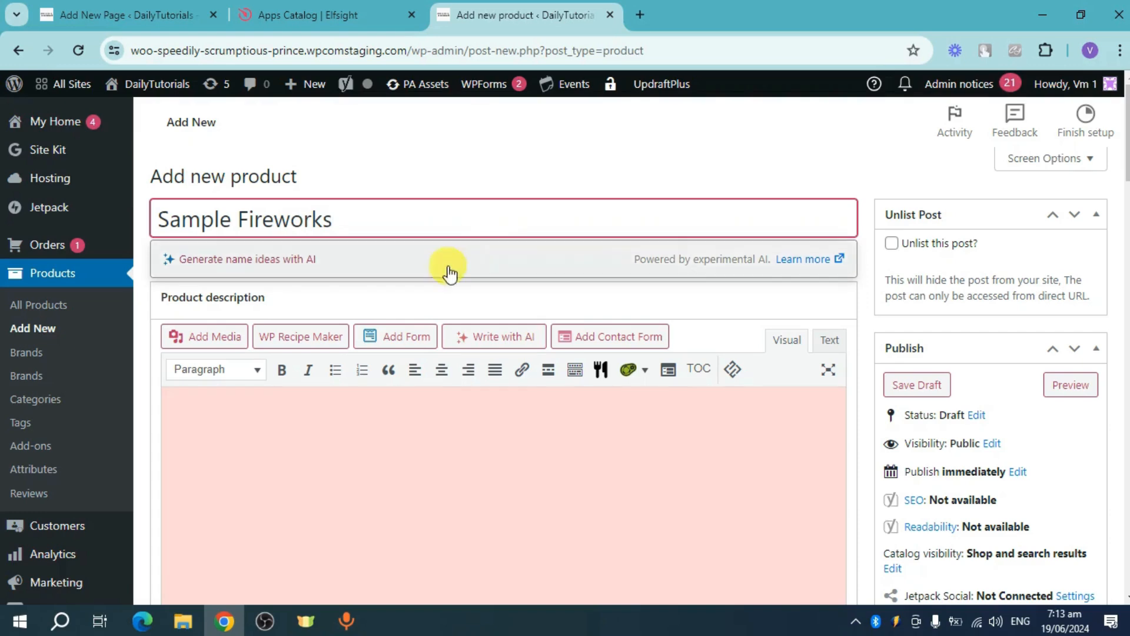
scroll(507, 326, "down", 4)
scroll(1065, 363, "down", 6)
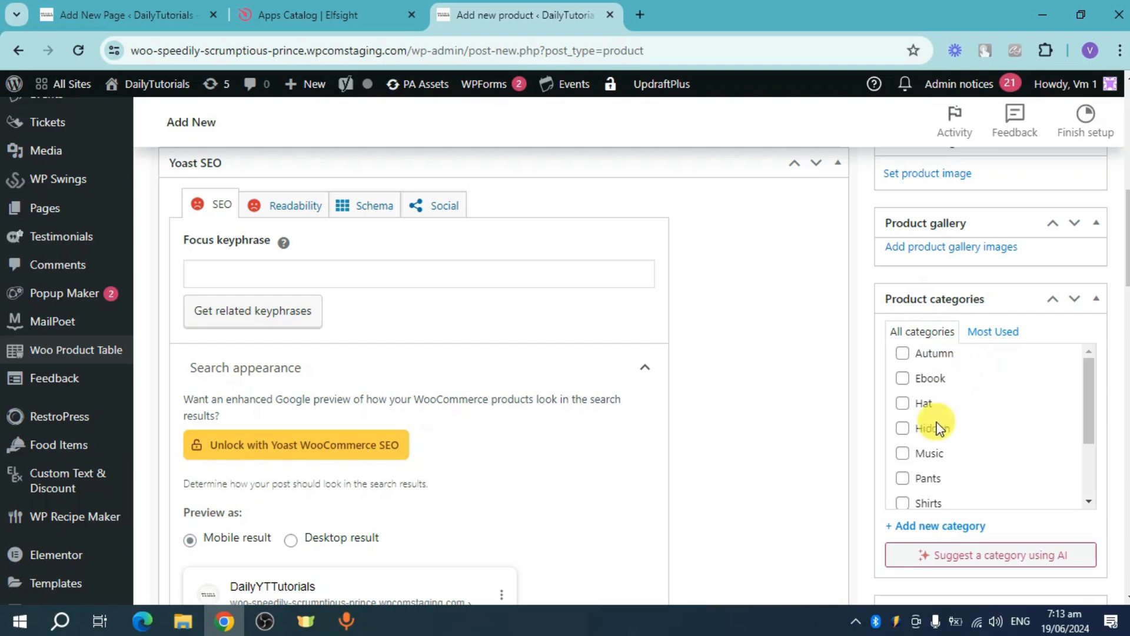
left_click(902, 453)
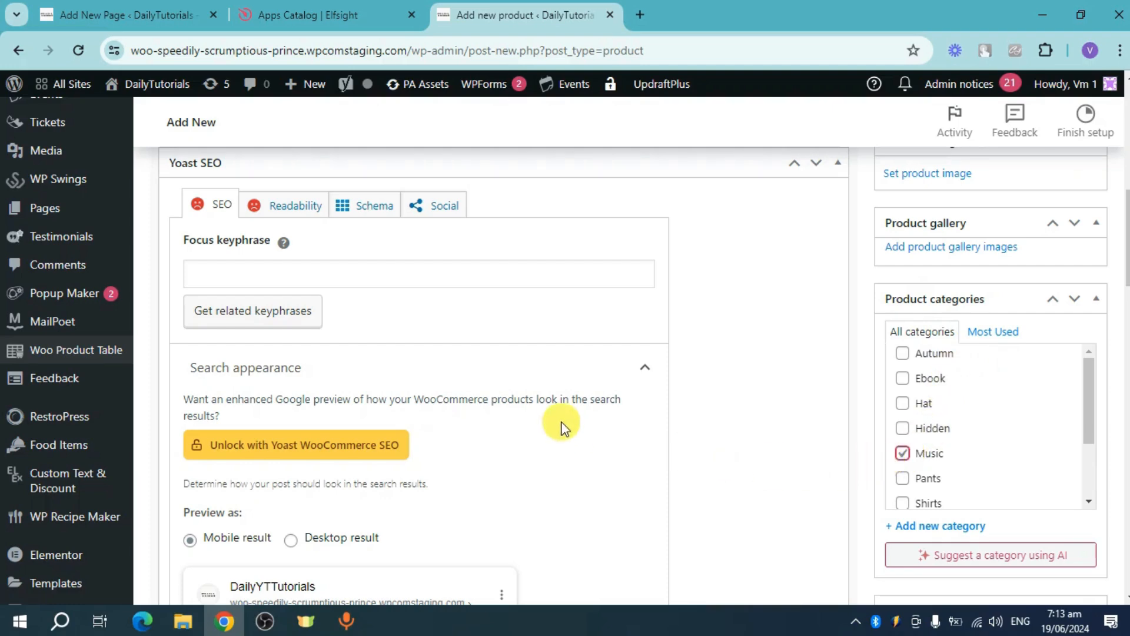
- Mark the simple product as virtual in its product data
scroll(775, 346, "down", 15)
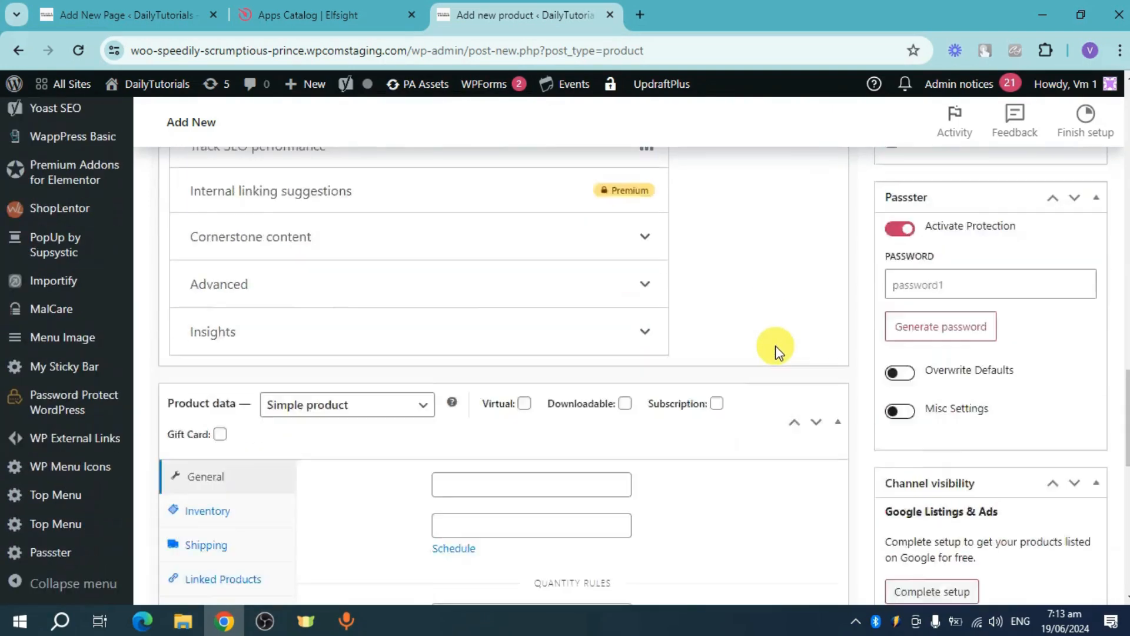
scroll(775, 345, "down", 1)
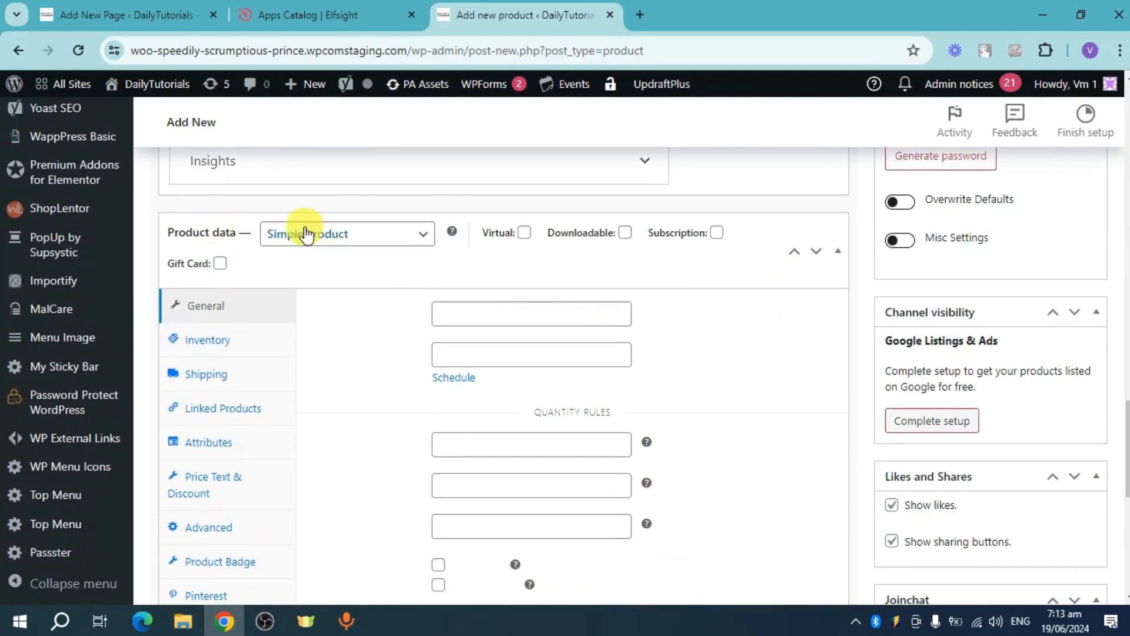
left_click(524, 233)
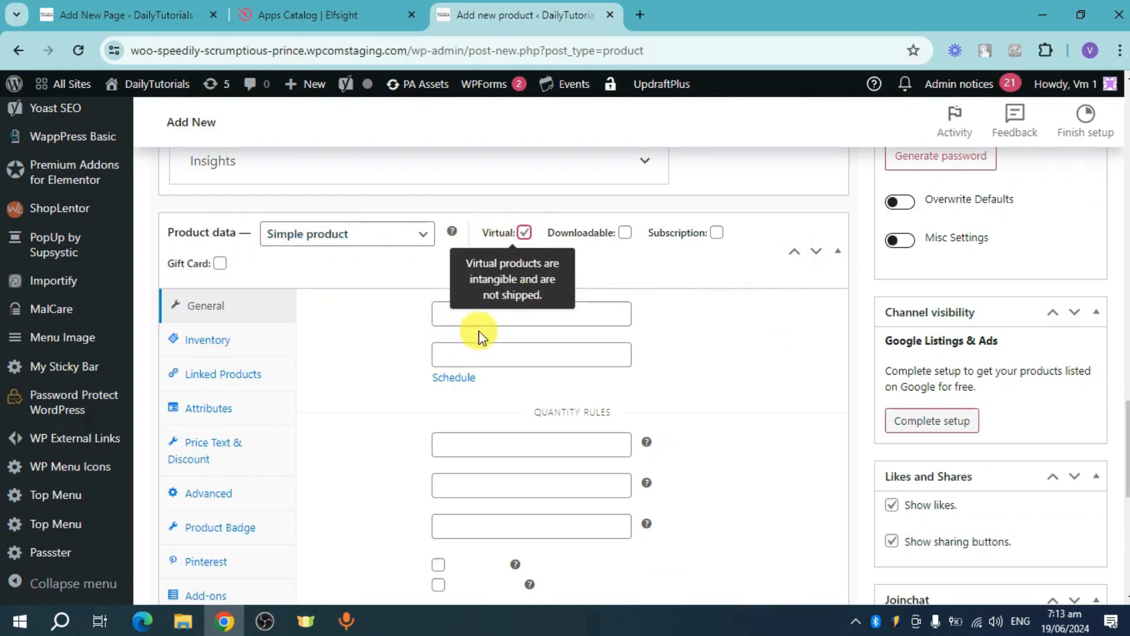
left_click(473, 352)
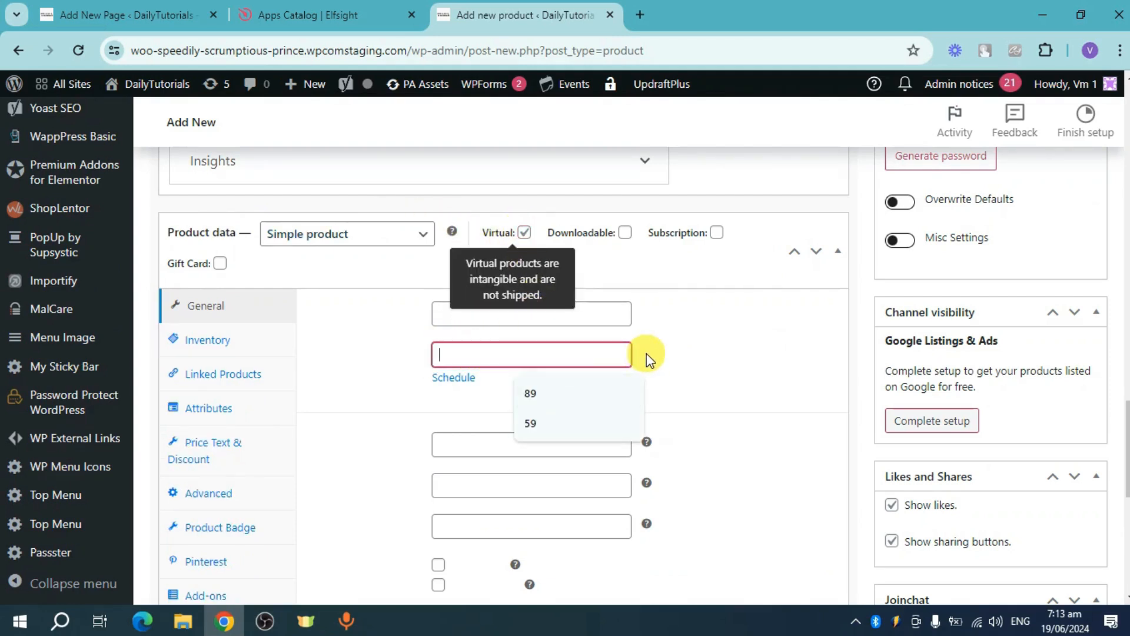
type("2")
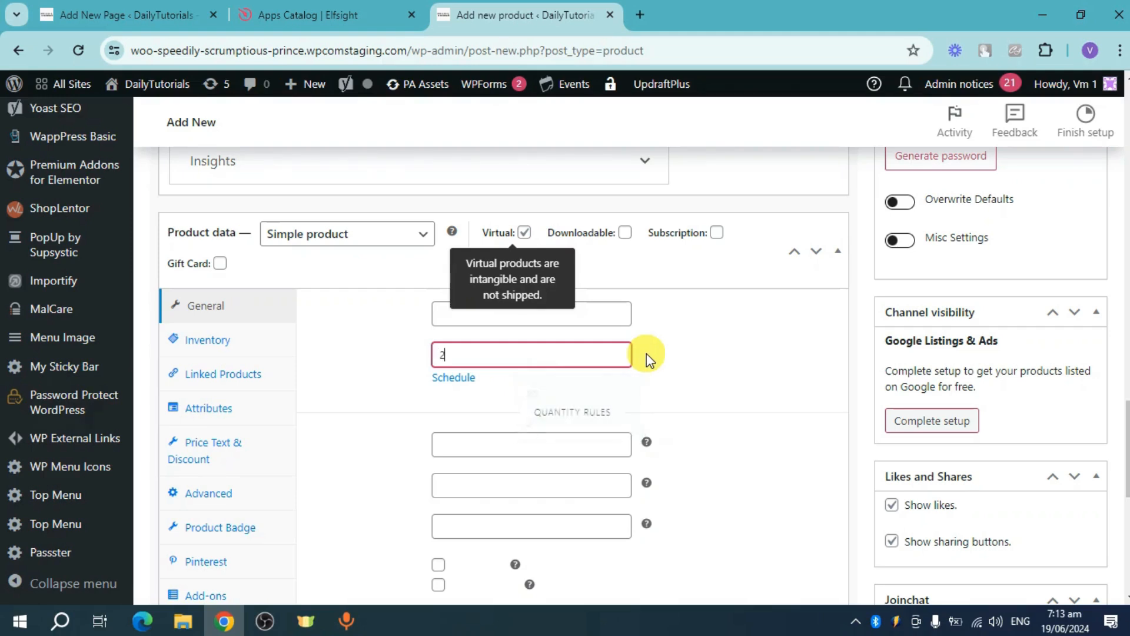
type("9.99")
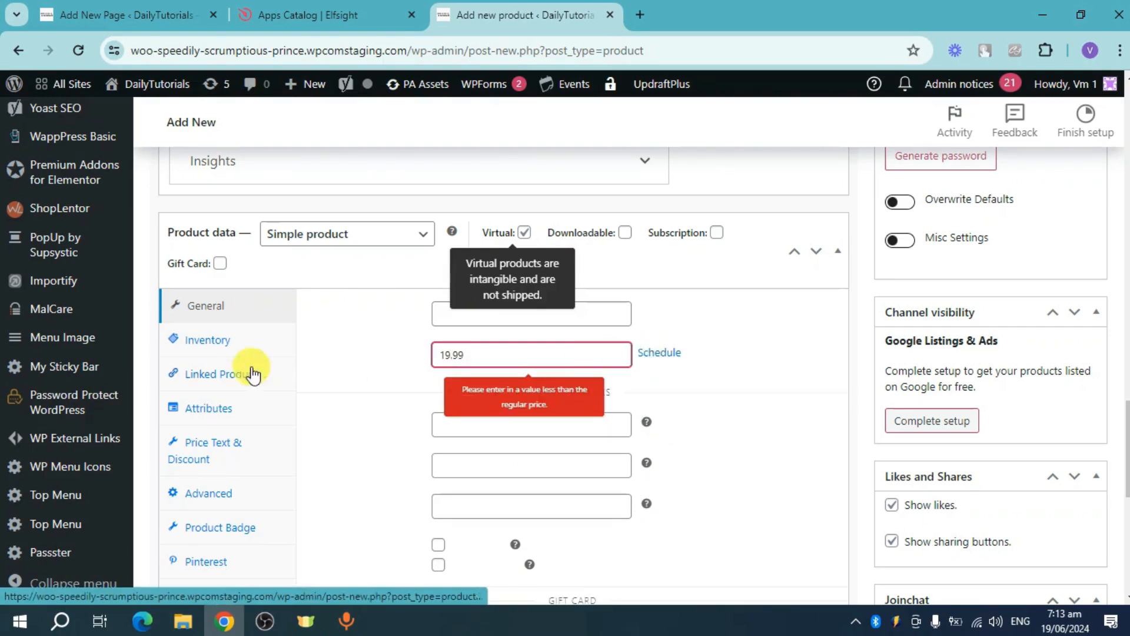
- Set the product's regular price to 25 and its sale price to 19.99
left_click(538, 317)
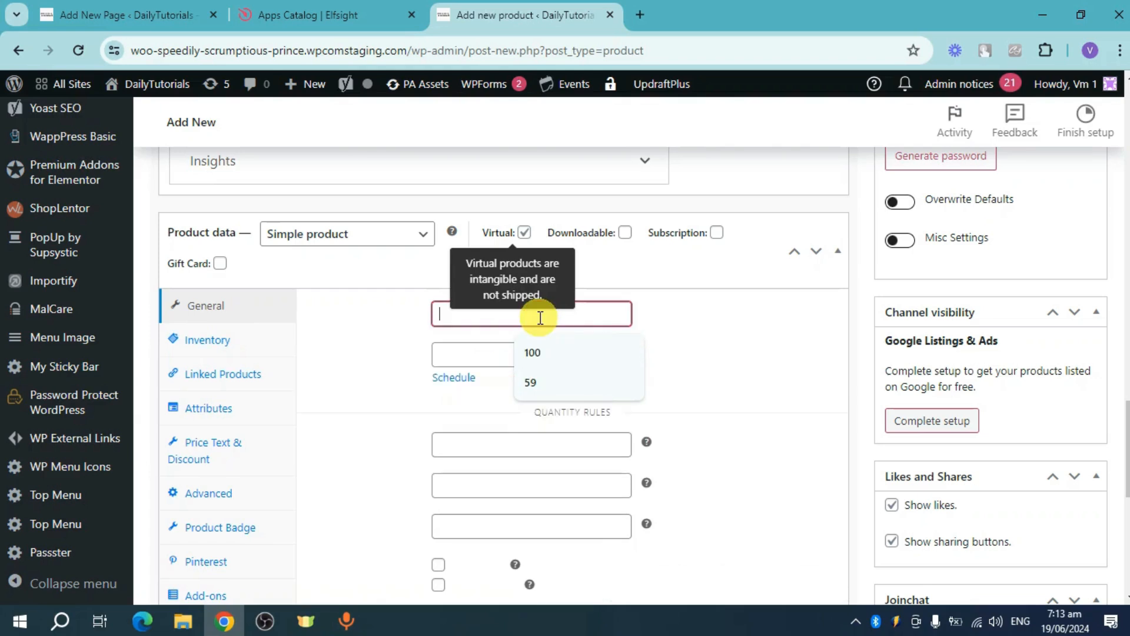
type("25")
left_click(514, 354)
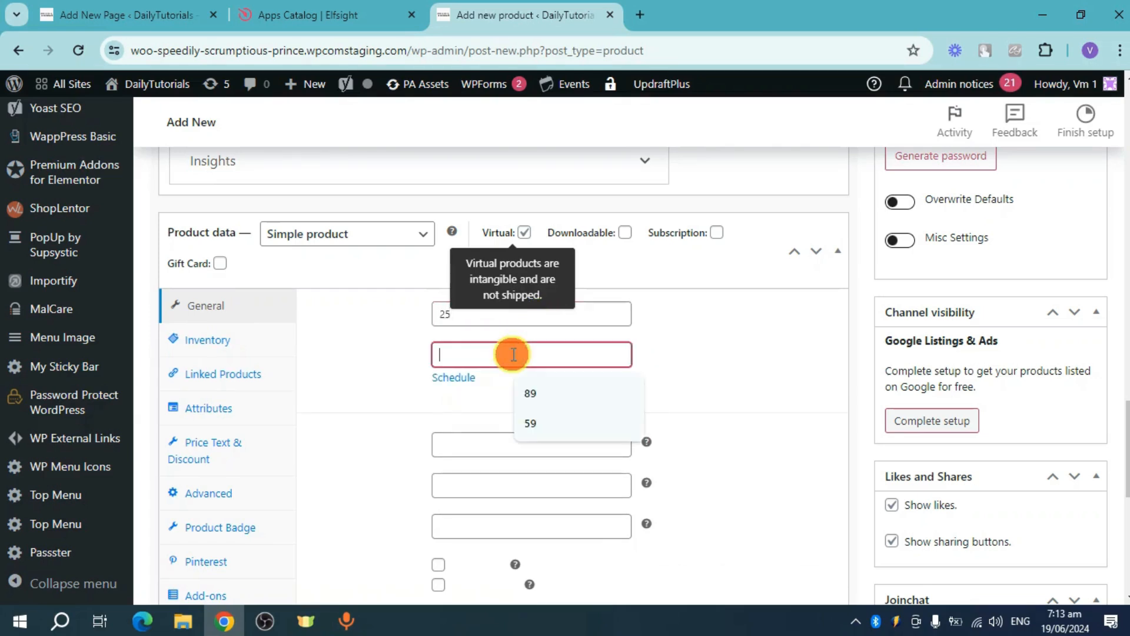
type("19.99")
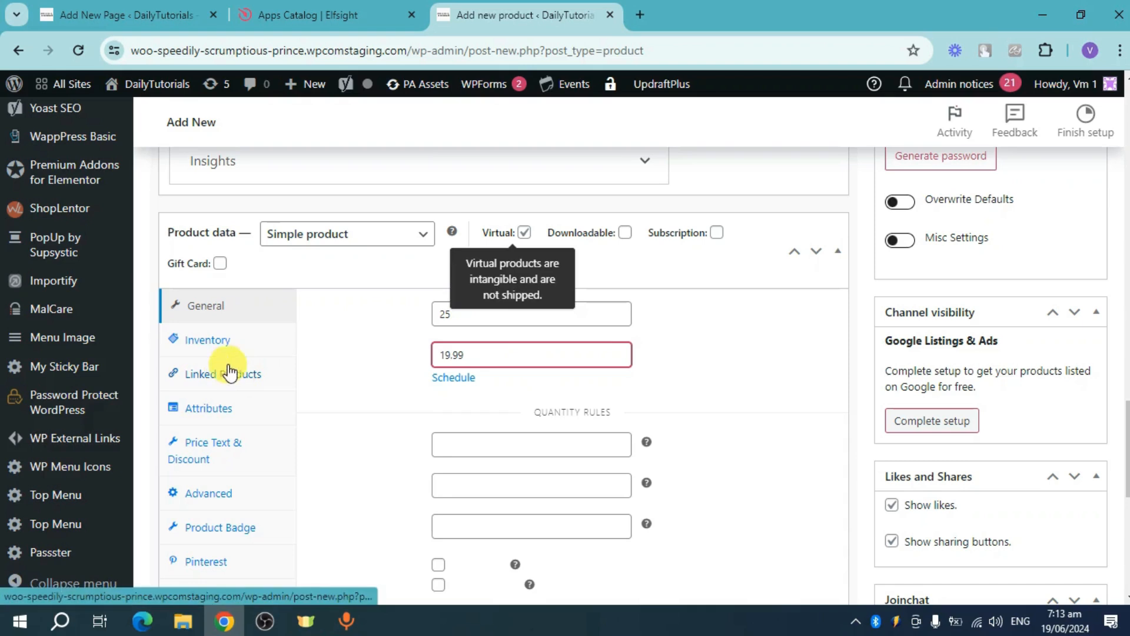
- Set the product's SKU to 1000 in its inventory data
left_click(259, 339)
left_click(435, 318)
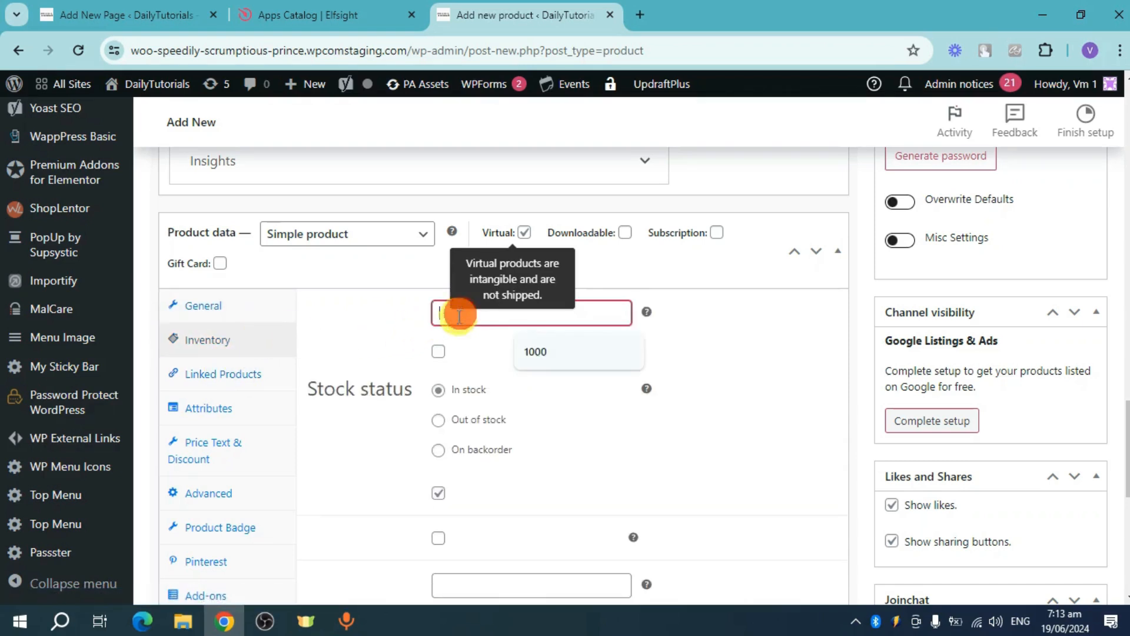
left_click(533, 351)
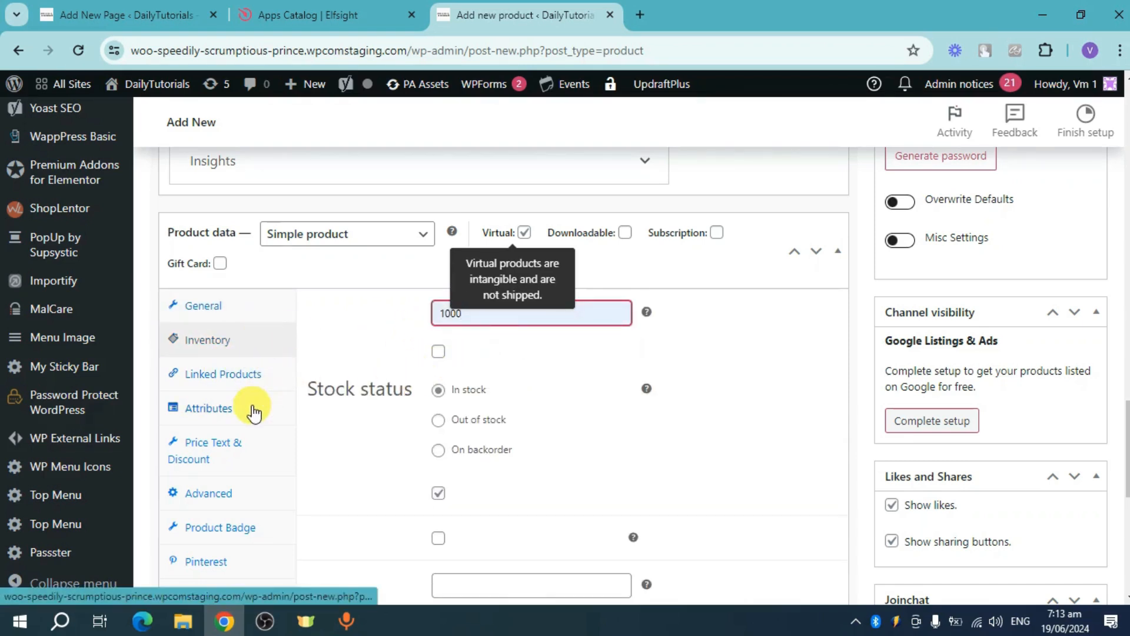
- Set the mountain landscape photo 686020.jpg from the media library as the product image and publish the product
scroll(252, 403, "down", 1)
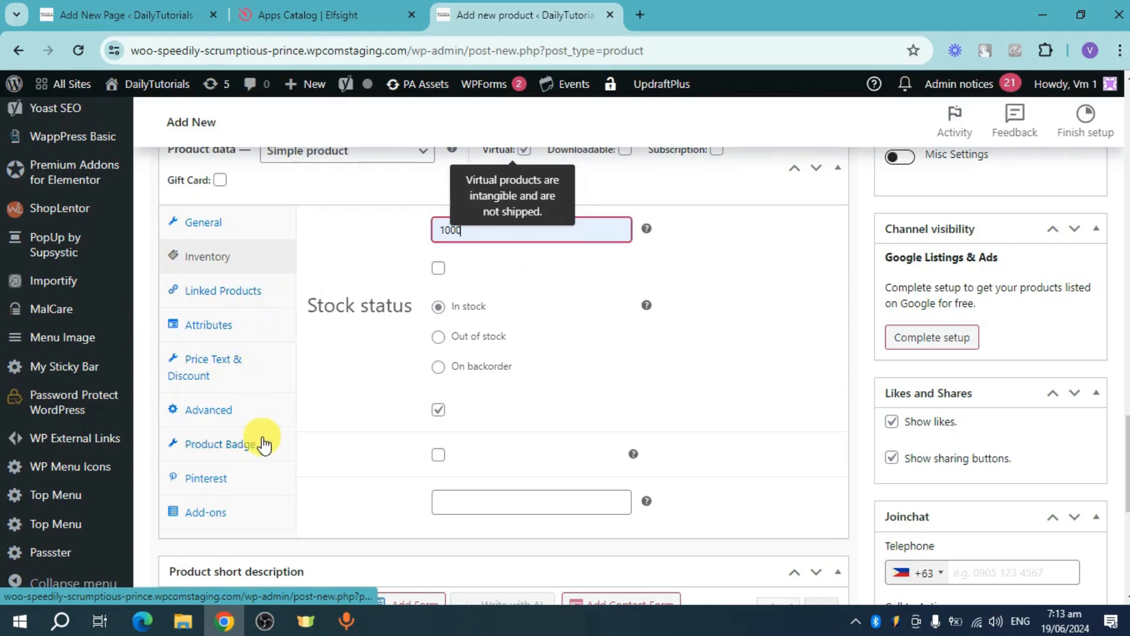
scroll(895, 412, "up", 10)
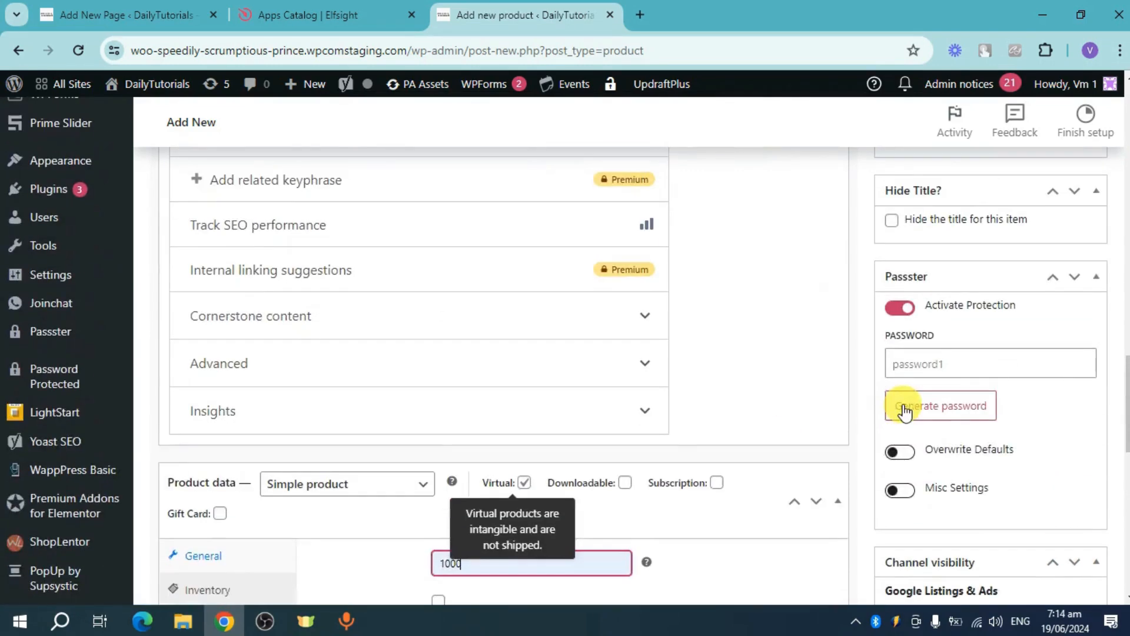
scroll(903, 404, "up", 10)
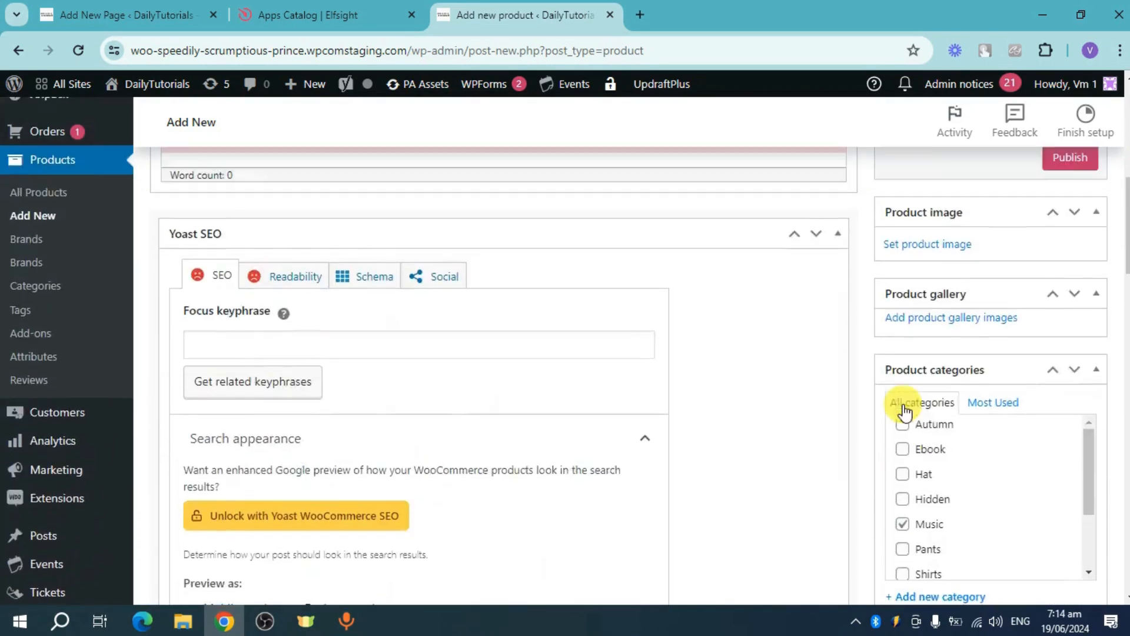
left_click(936, 341)
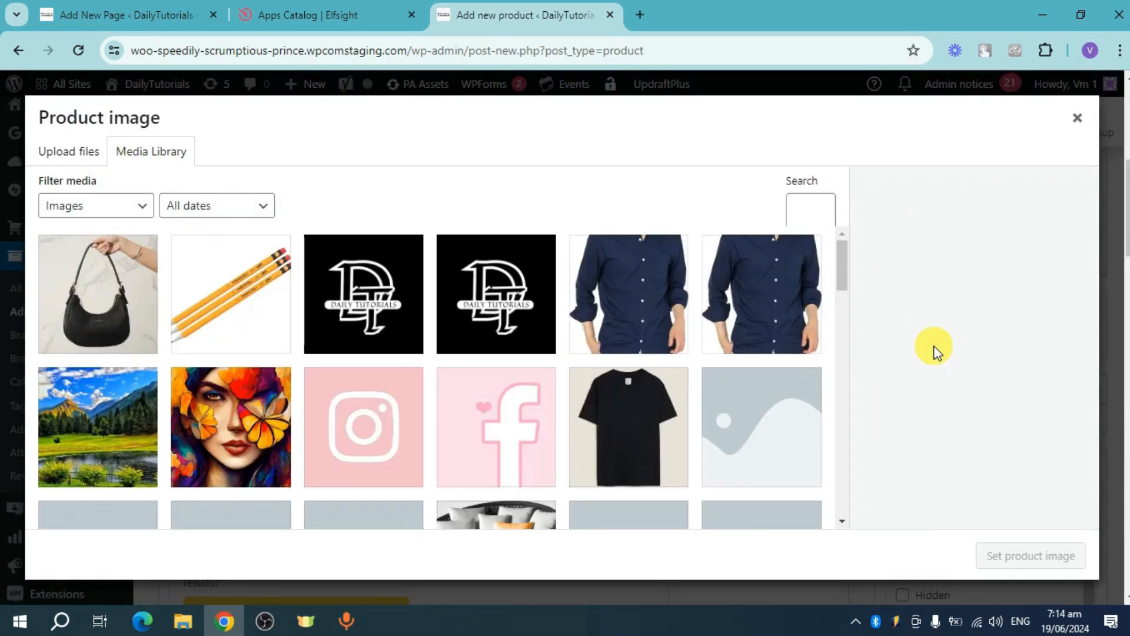
left_click(70, 439)
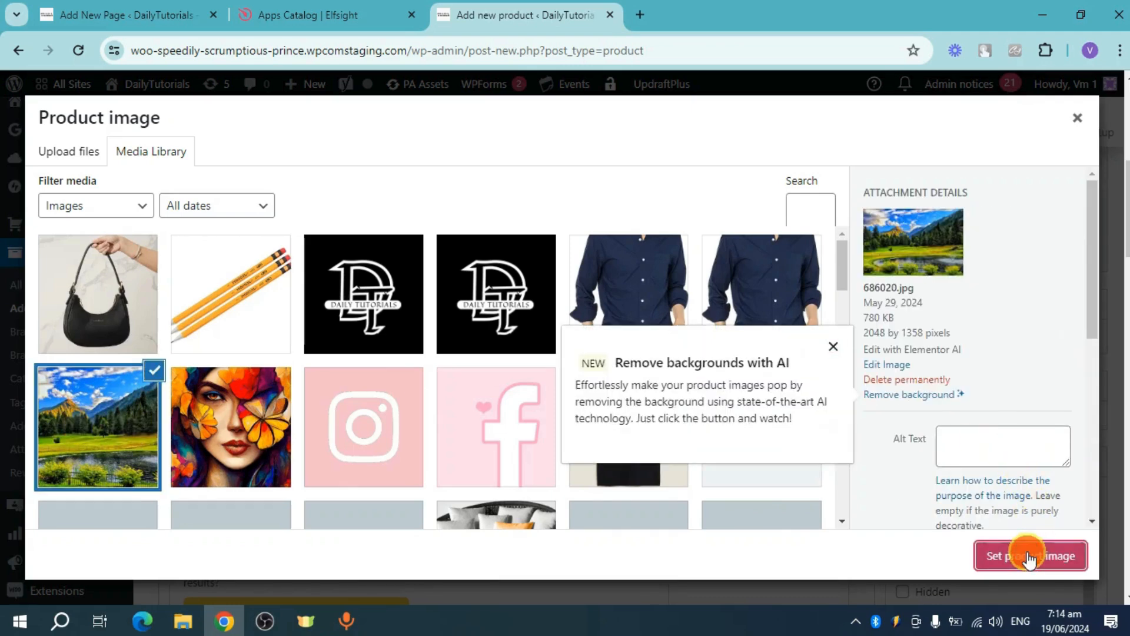
left_click(1029, 557)
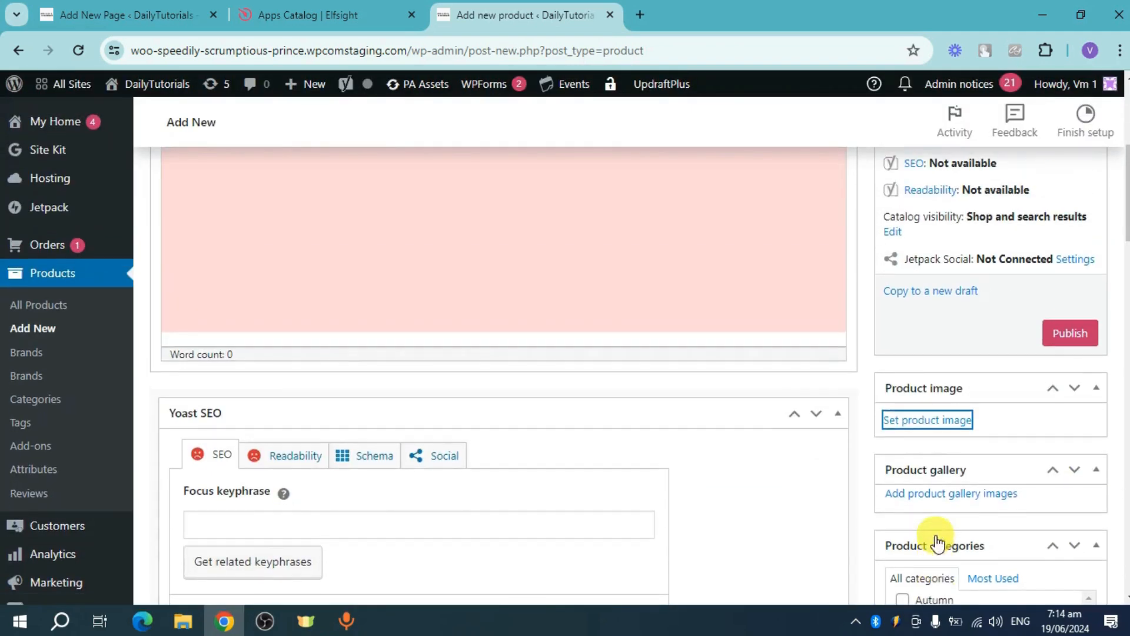
left_click(1070, 335)
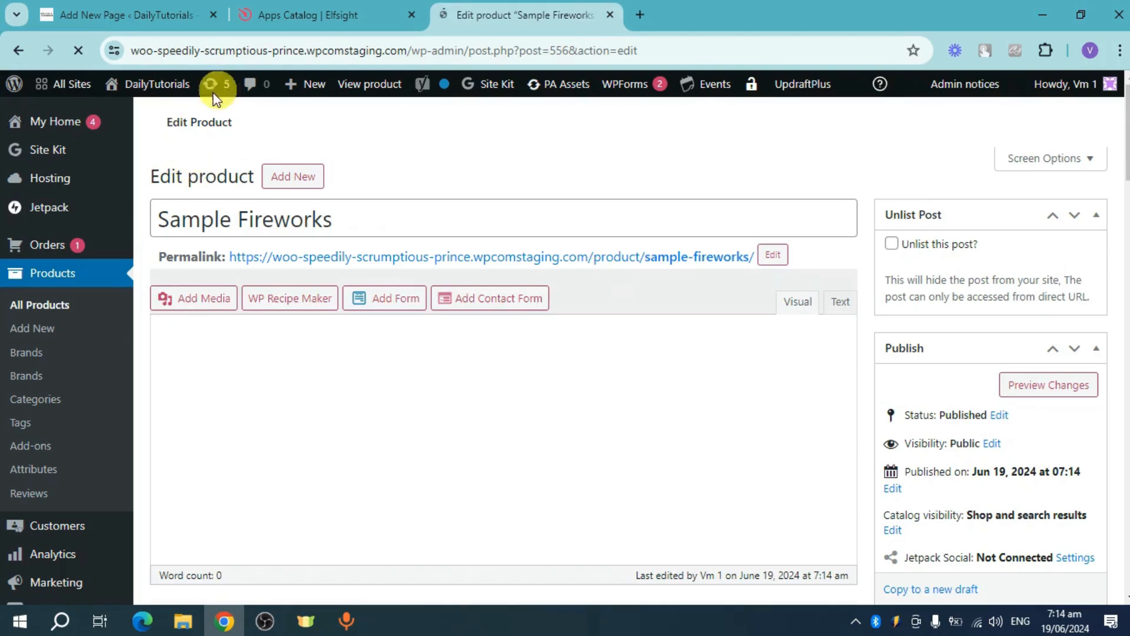
- View the live Music Store page and check how the Sample Fireworks product is listed
left_click(95, 16)
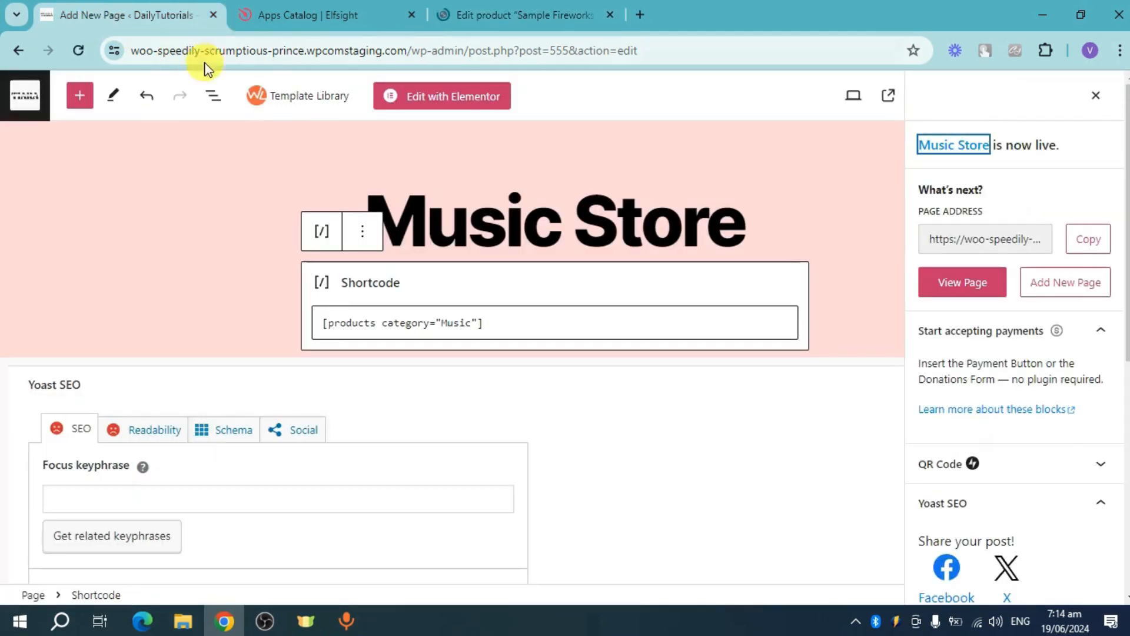
left_click(954, 286)
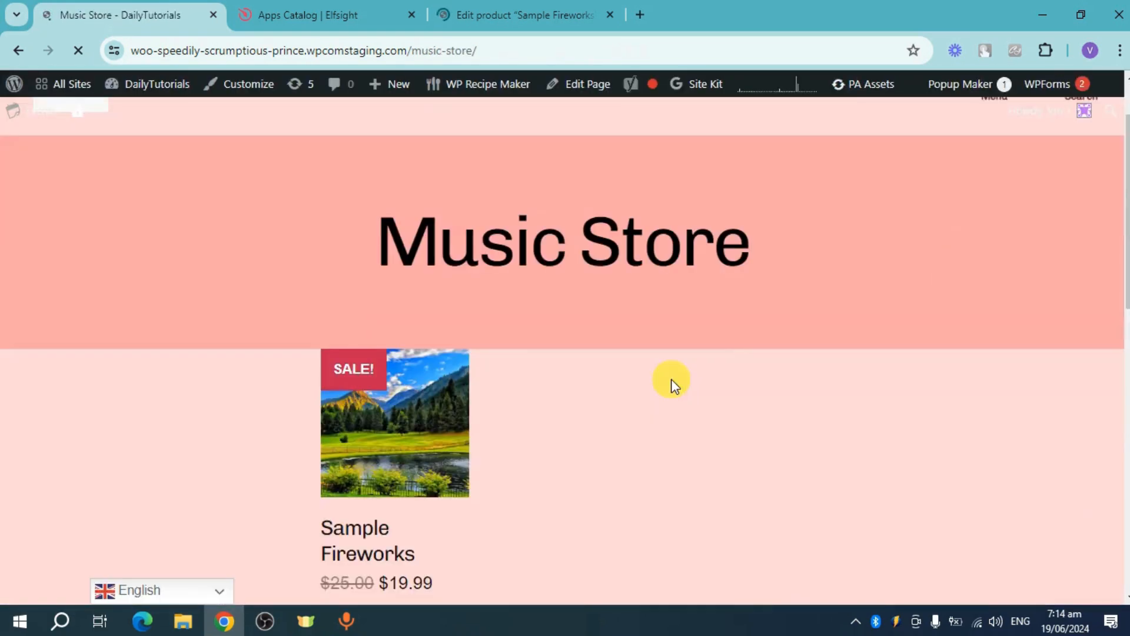
scroll(502, 344, "down", 2)
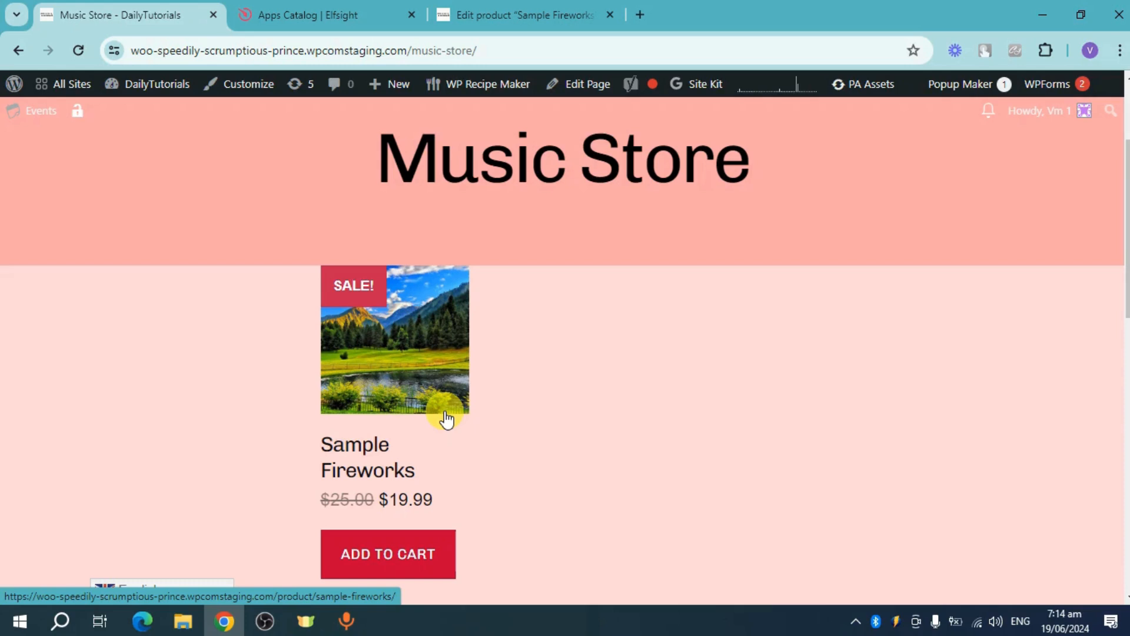
- Open the Music Store page for editing, switch to Elfsight and pick the Audio Player app by searching its catalog for "usic"
left_click(583, 90)
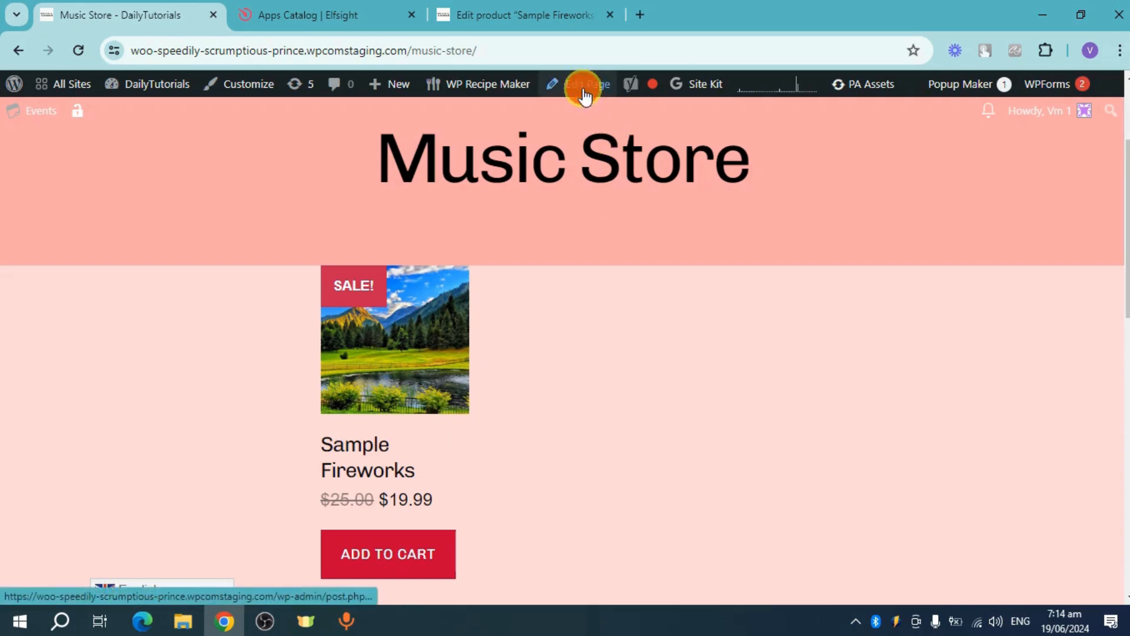
left_click(337, 16)
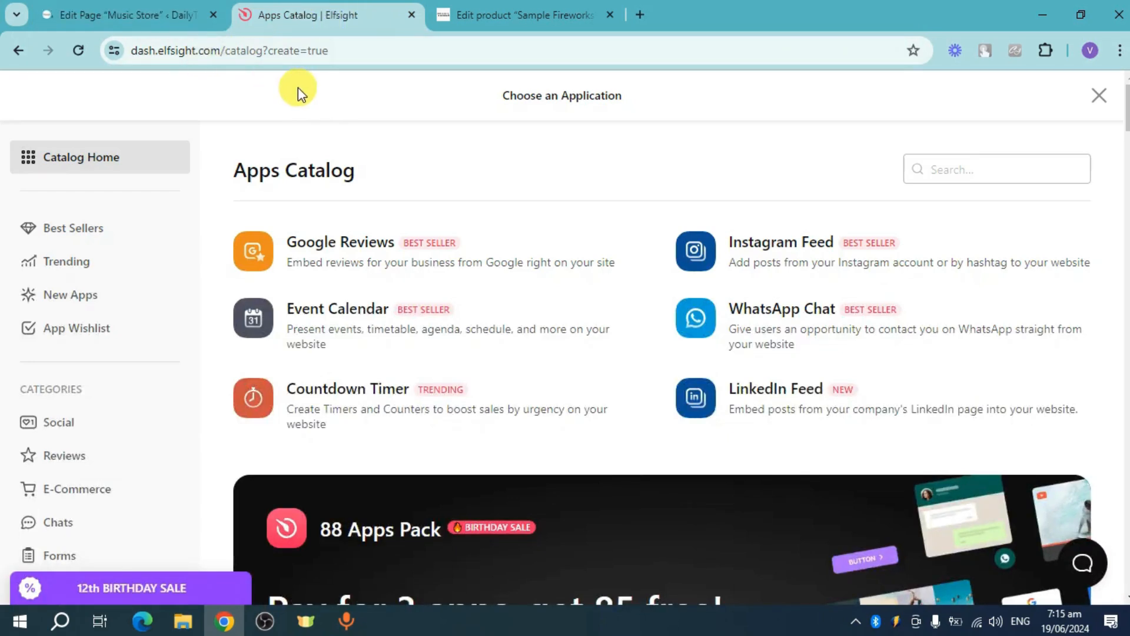
left_click(1020, 174)
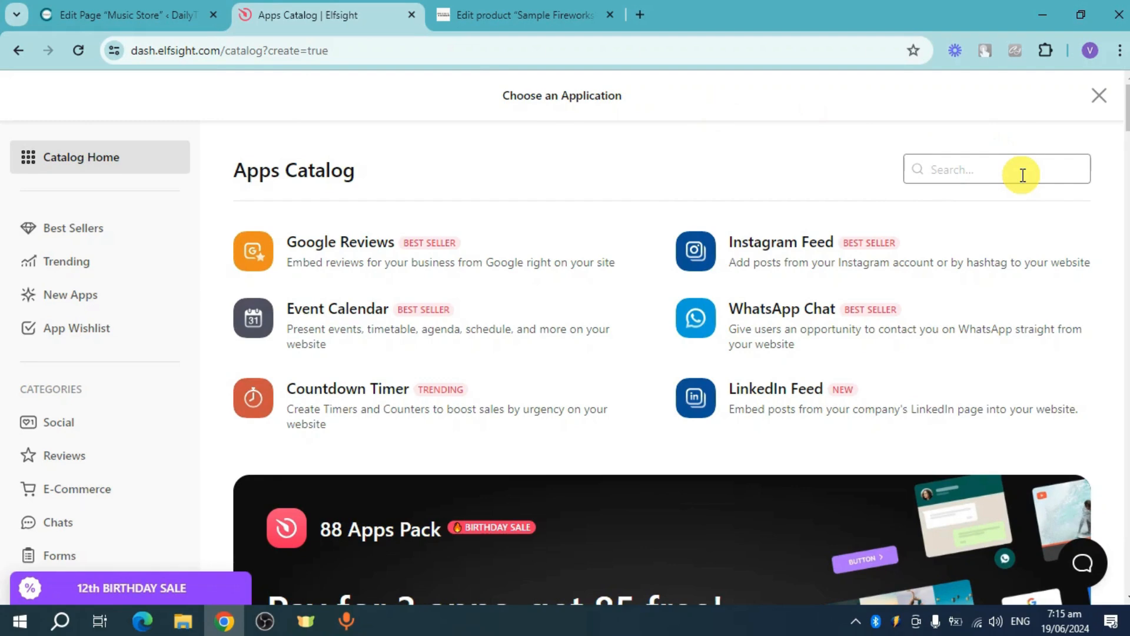
type("usic")
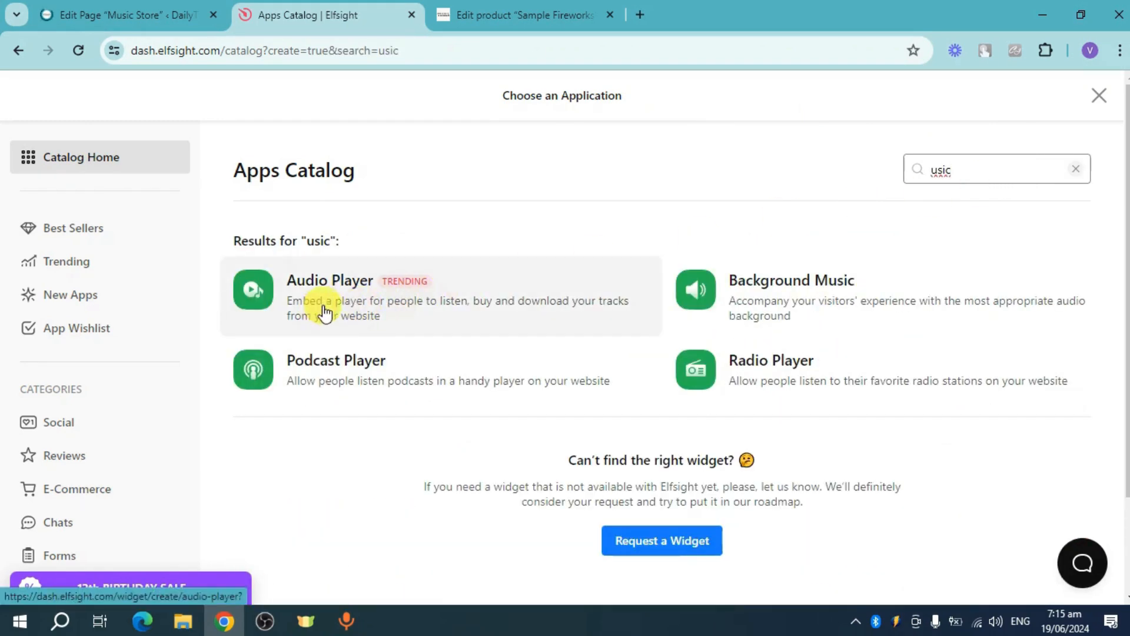
left_click(542, 303)
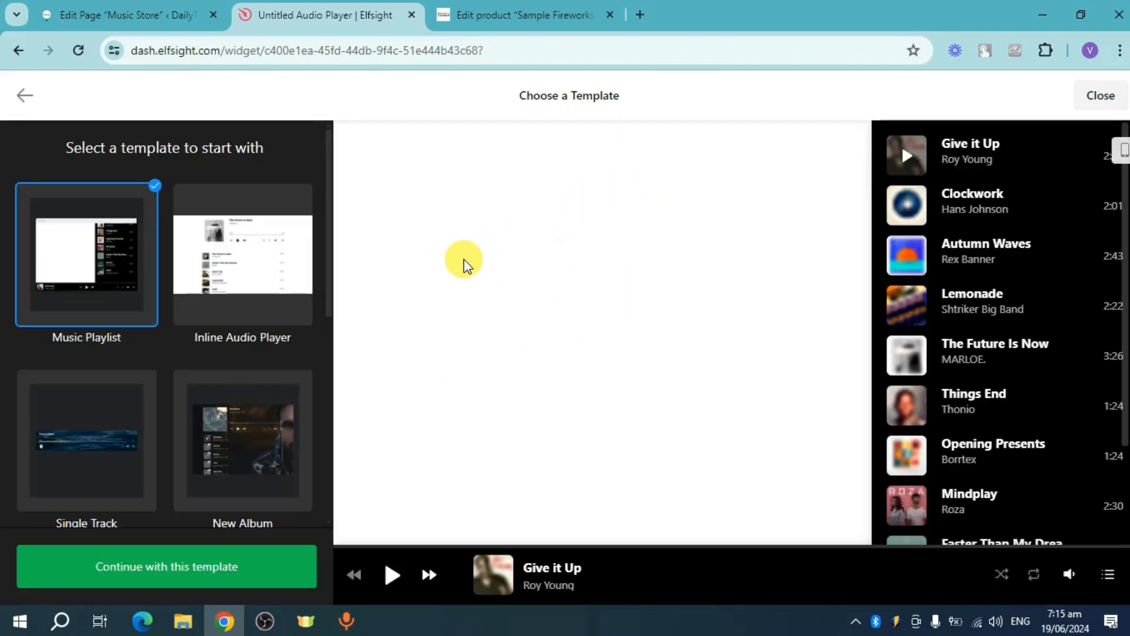
- Preview the Inline Audio Player, Meditation & Ambience and Nature Sounds templates
left_click(203, 262)
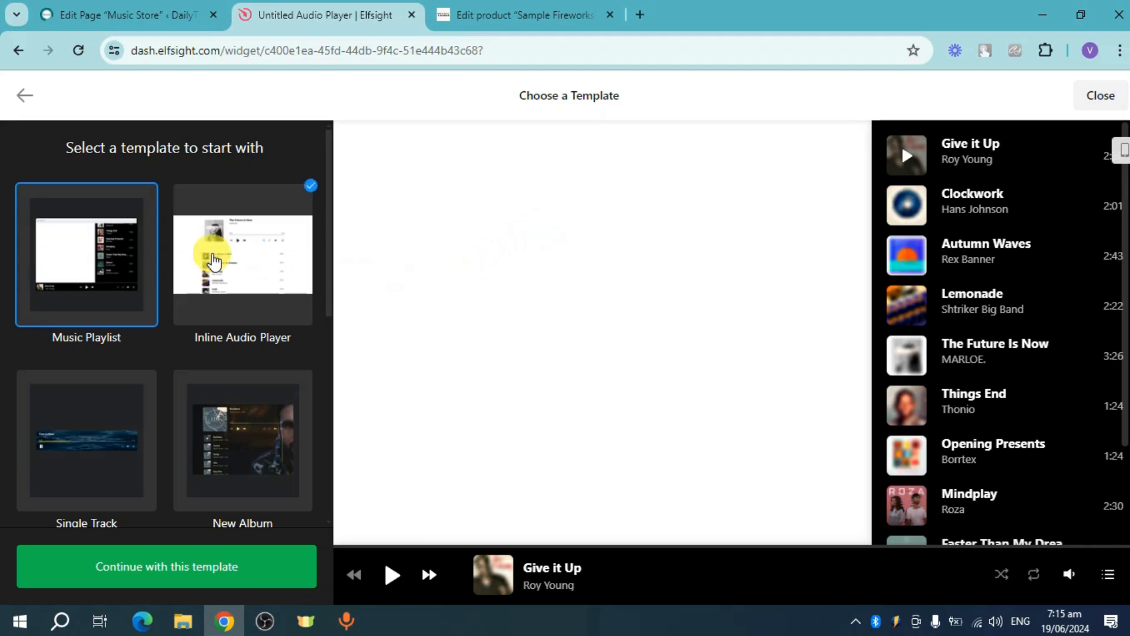
scroll(206, 301, "down", 3)
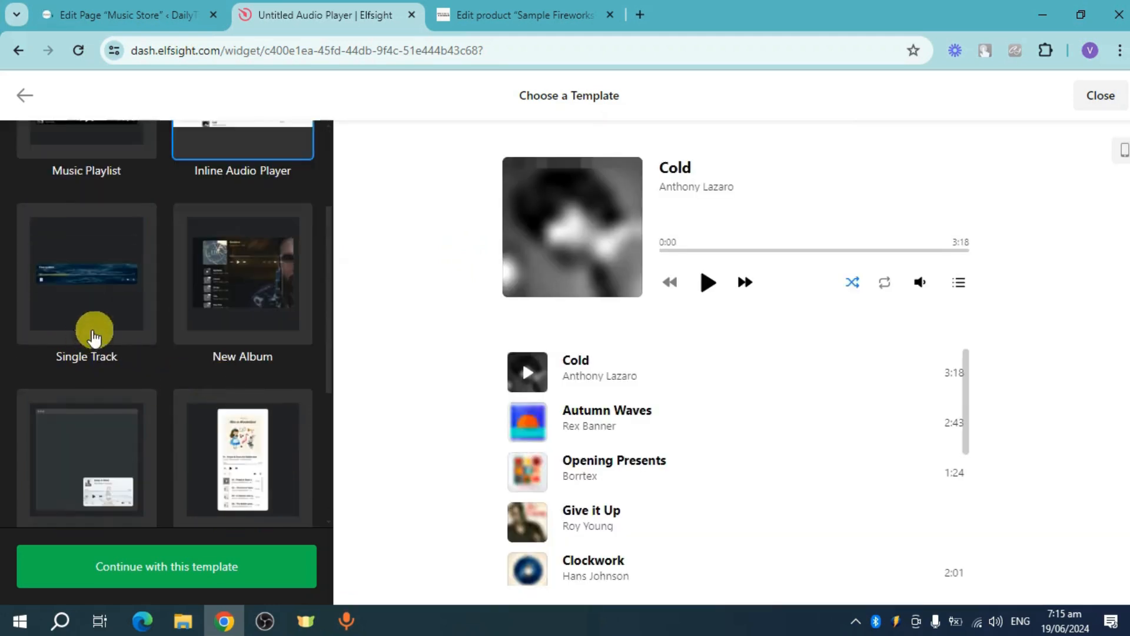
scroll(91, 328, "down", 3)
left_click(61, 343)
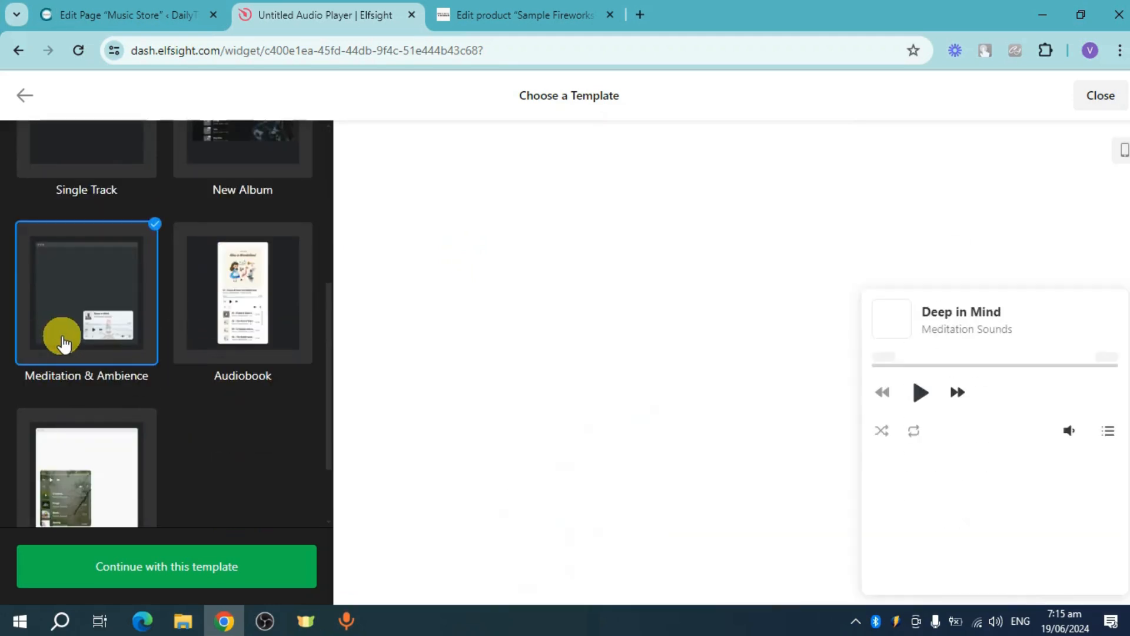
scroll(226, 353, "down", 3)
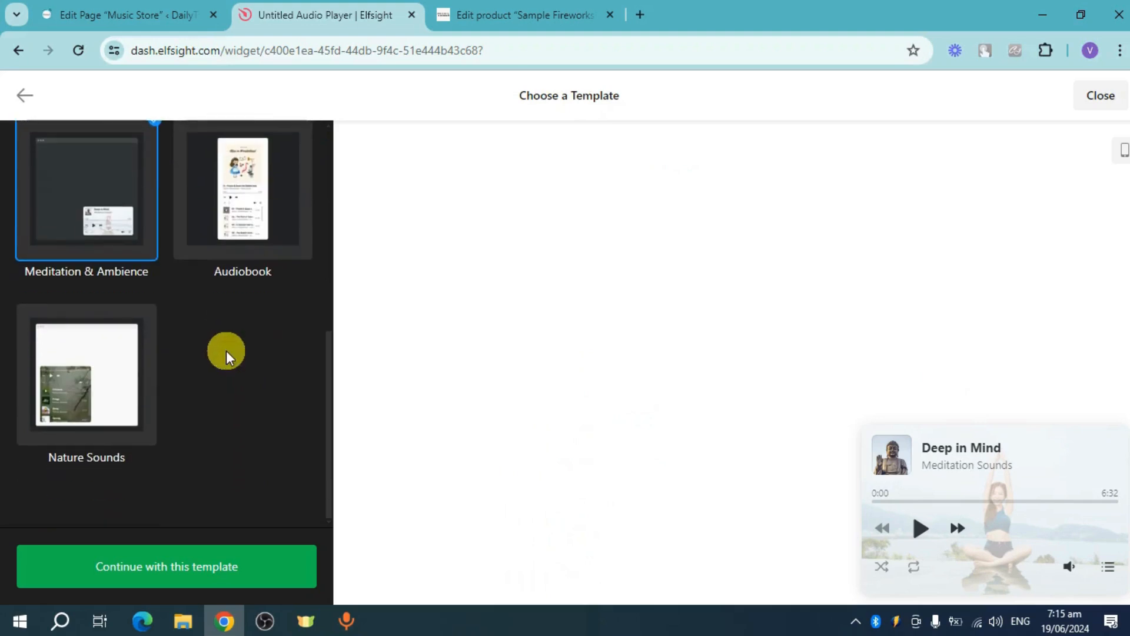
left_click(91, 406)
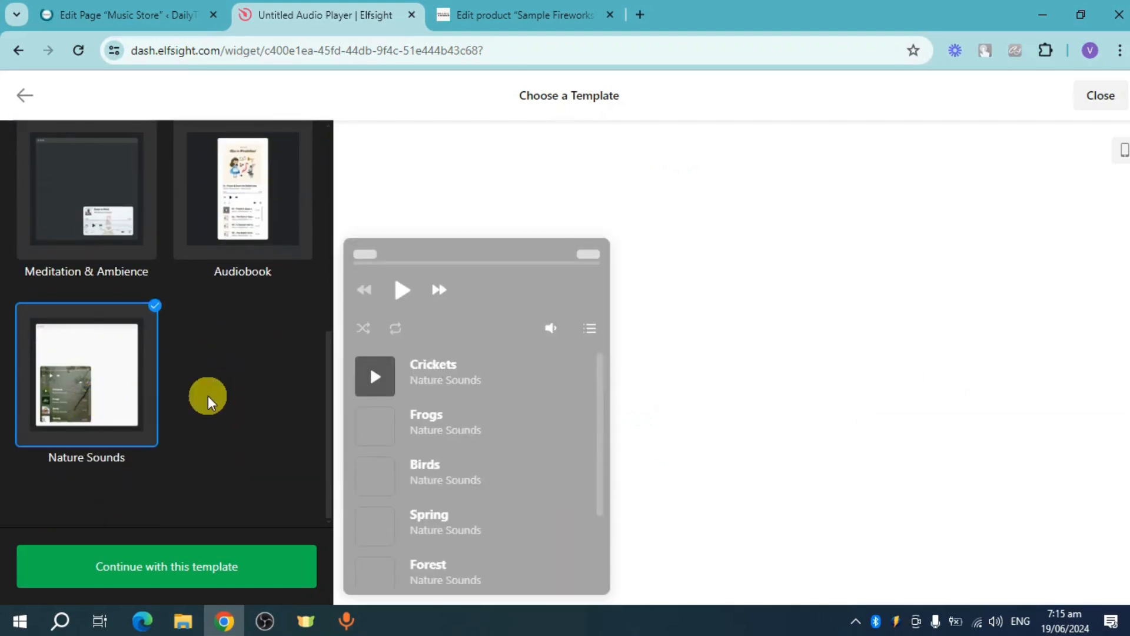
- Select the Single Track template for the audio player and continue with it
scroll(207, 400, "up", 5)
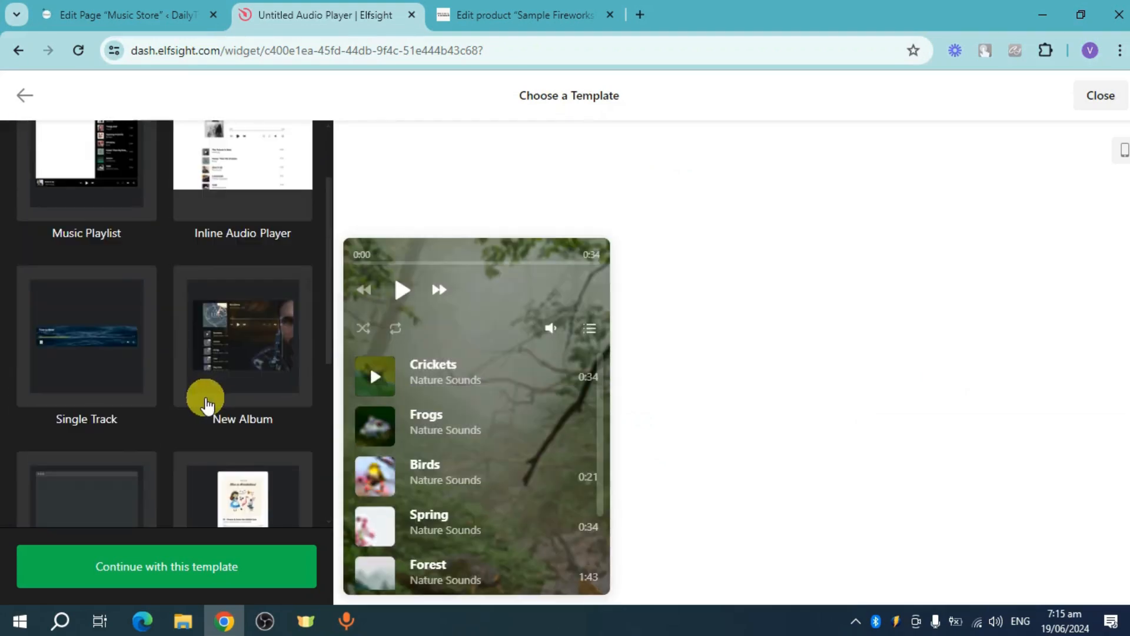
left_click(77, 371)
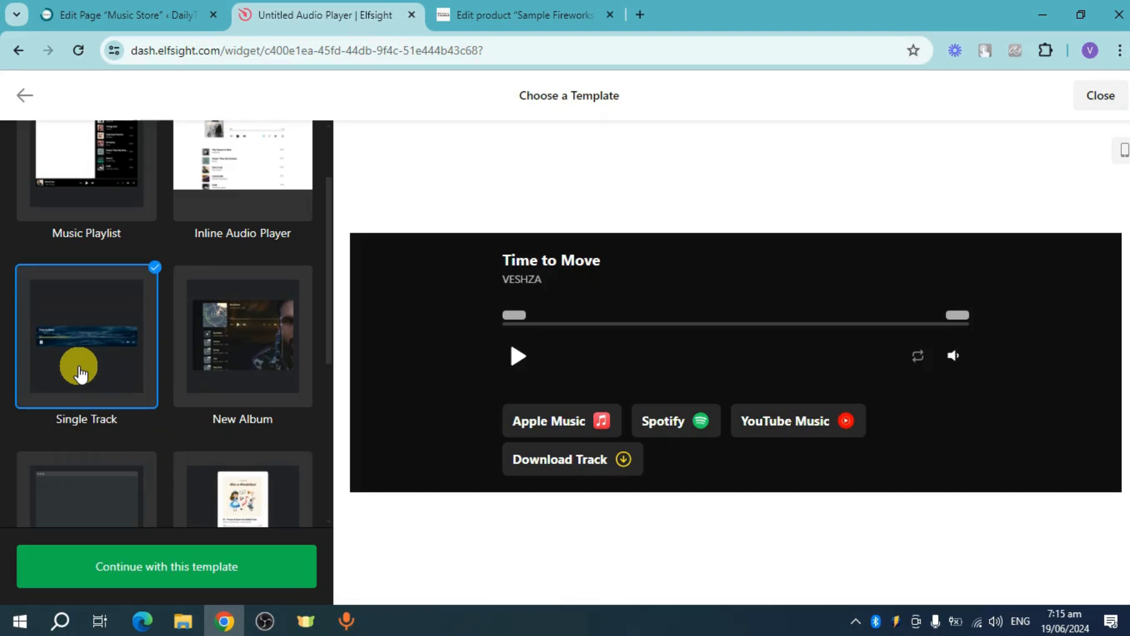
left_click(159, 565)
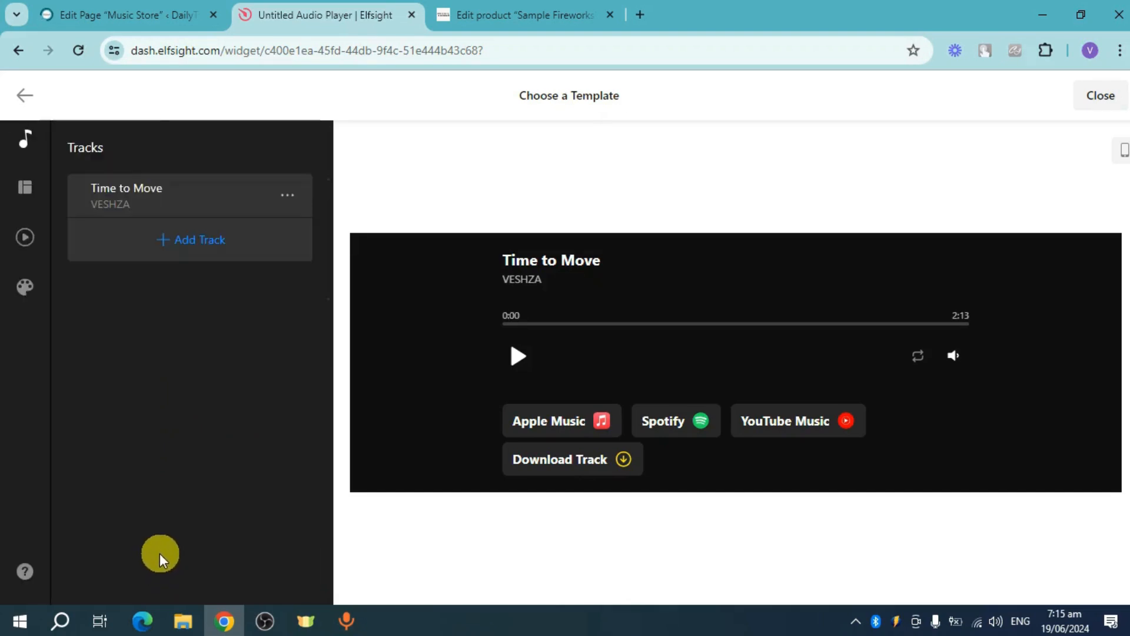
- Edit the existing track, setting its title to "Sample Fireworks" and its artist to "me"
left_click(294, 196)
left_click(334, 229)
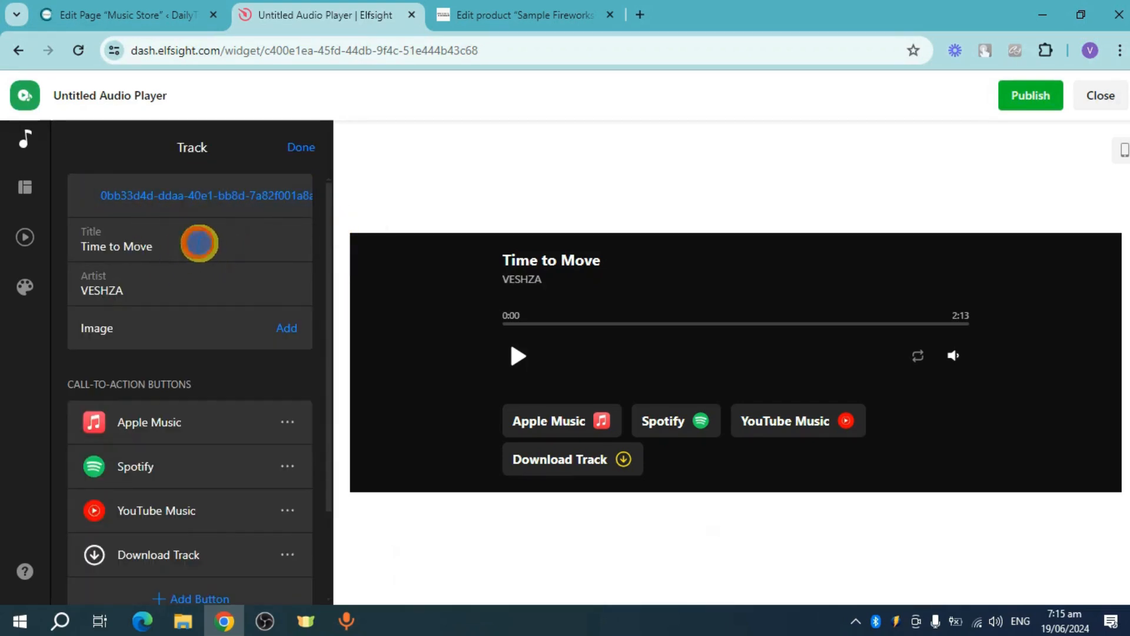
left_click_drag(247, 242, 50, 244)
key("BackSpace")
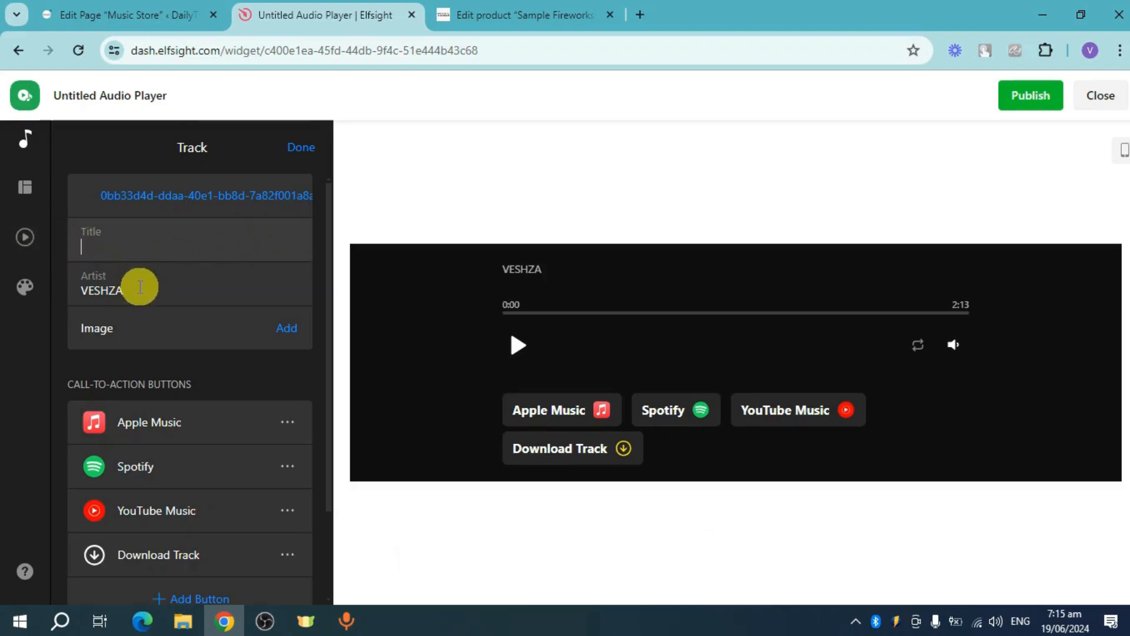
left_click_drag(151, 290, 72, 289)
key("BackSpace")
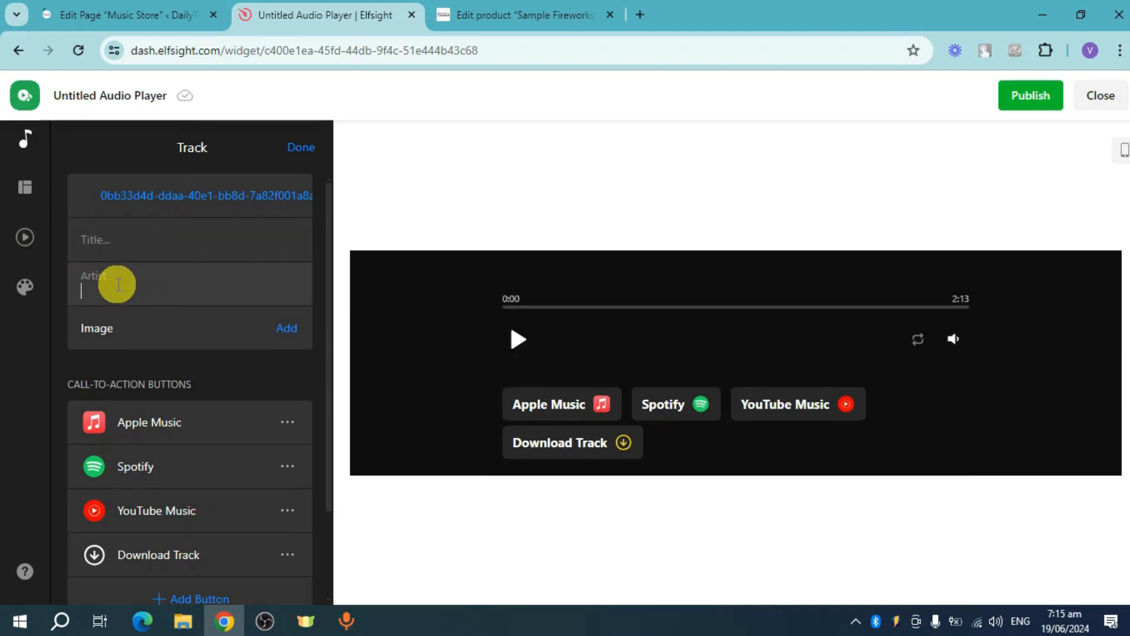
type("me")
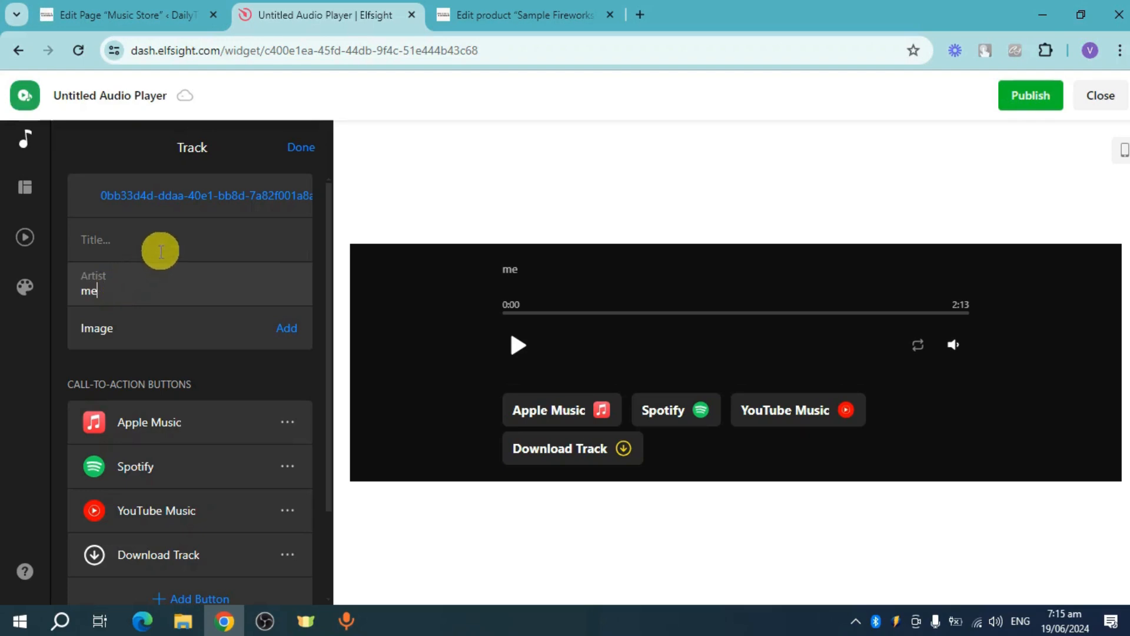
left_click(170, 246)
type("Samp")
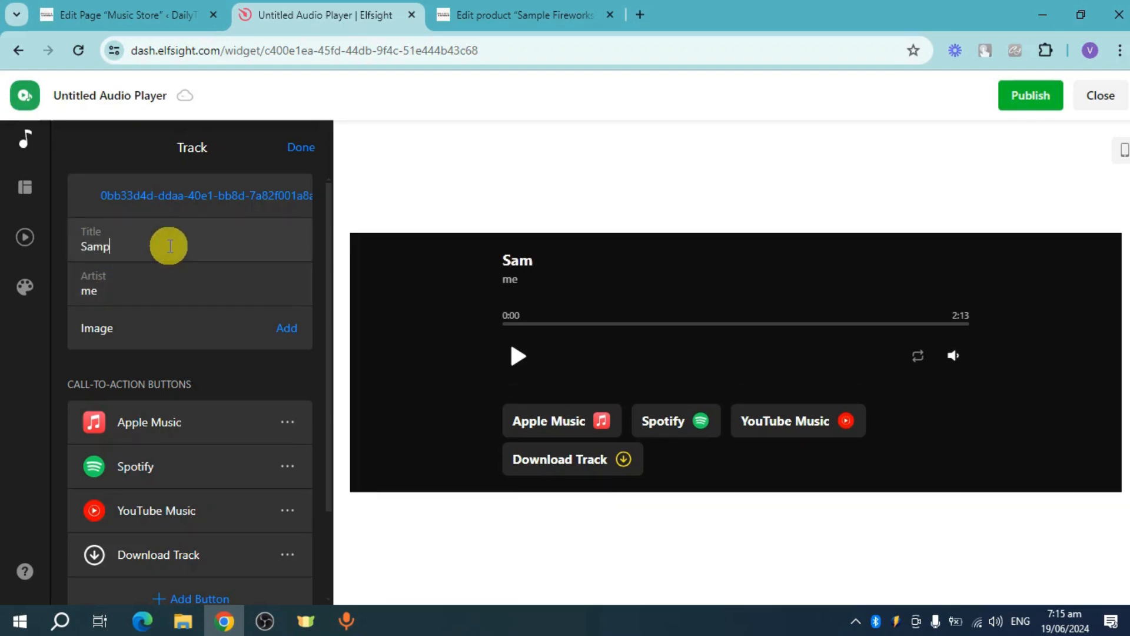
type("le F")
type("eork")
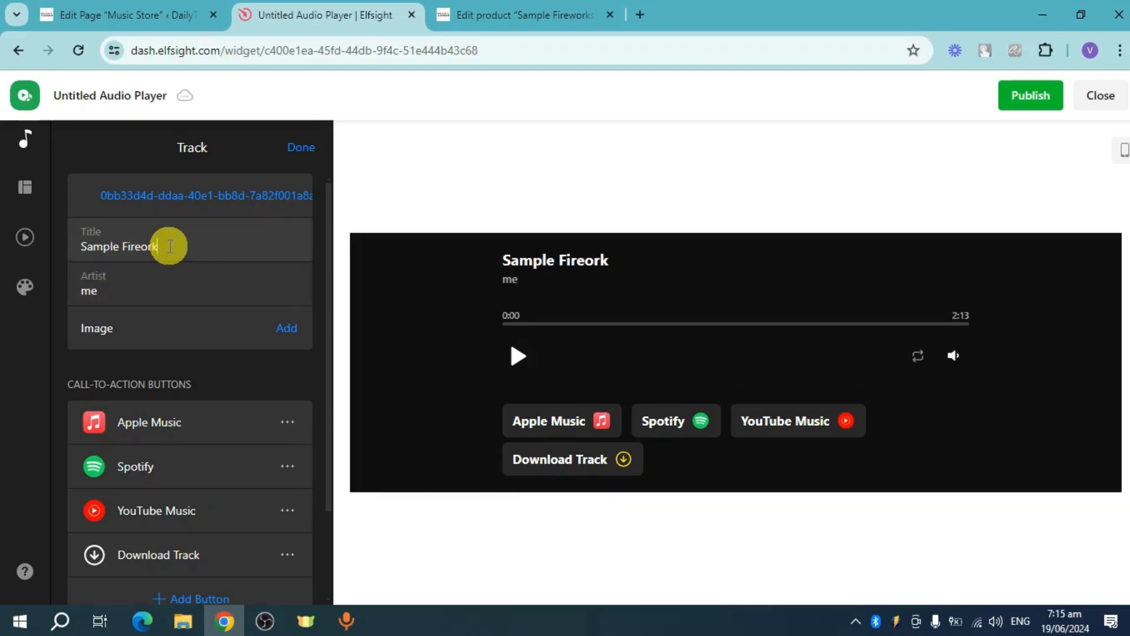
key("BackSpace")
key("BackSpace")
- Examine the settings of the track's Spotify button and the player's layout options, and return to the track
scroll(202, 342, "down", 1)
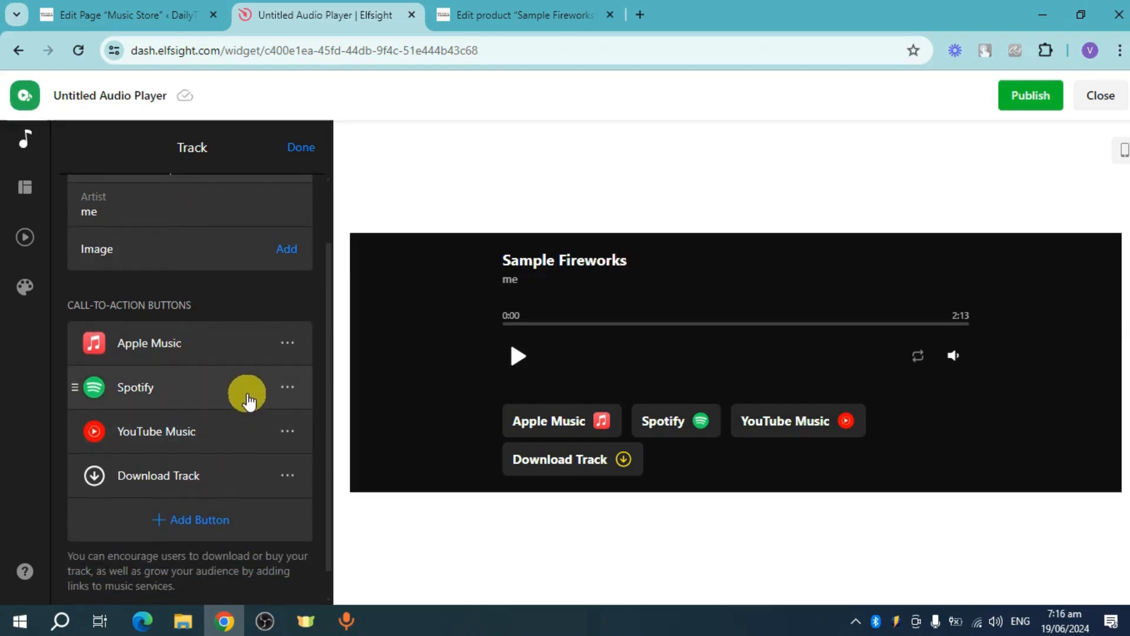
left_click(287, 388)
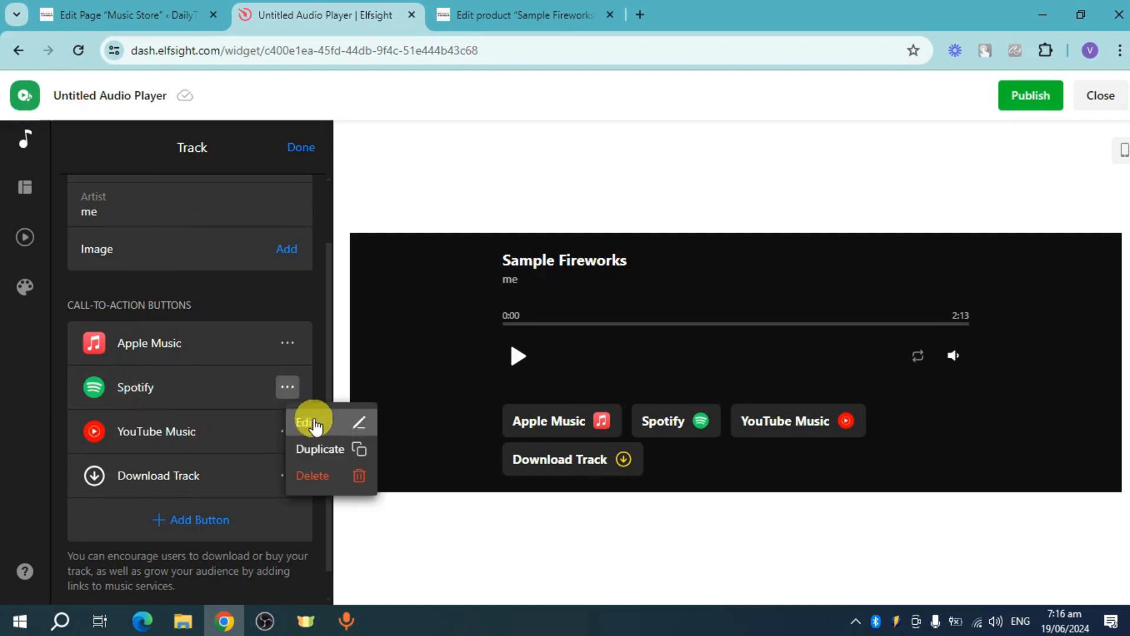
left_click(306, 421)
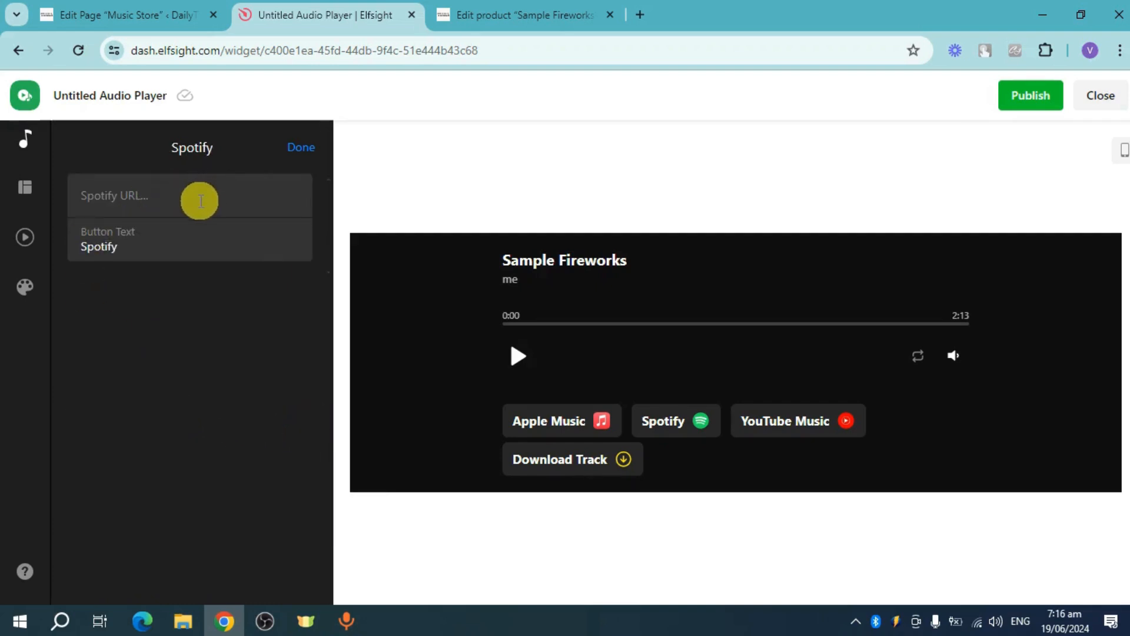
left_click(26, 197)
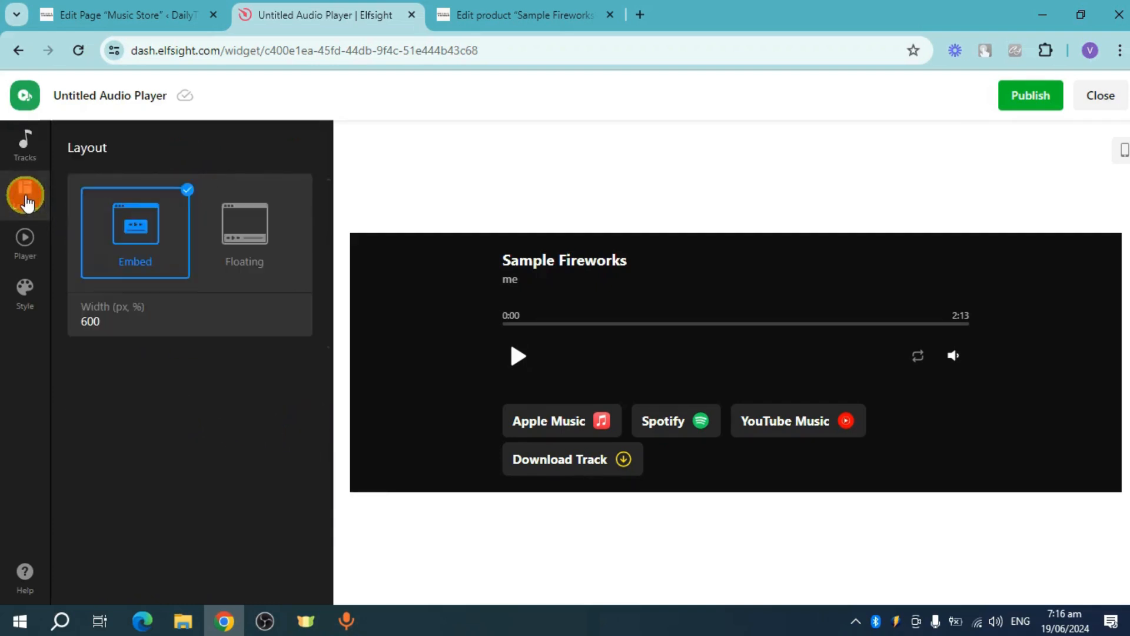
left_click(30, 154)
left_click(171, 189)
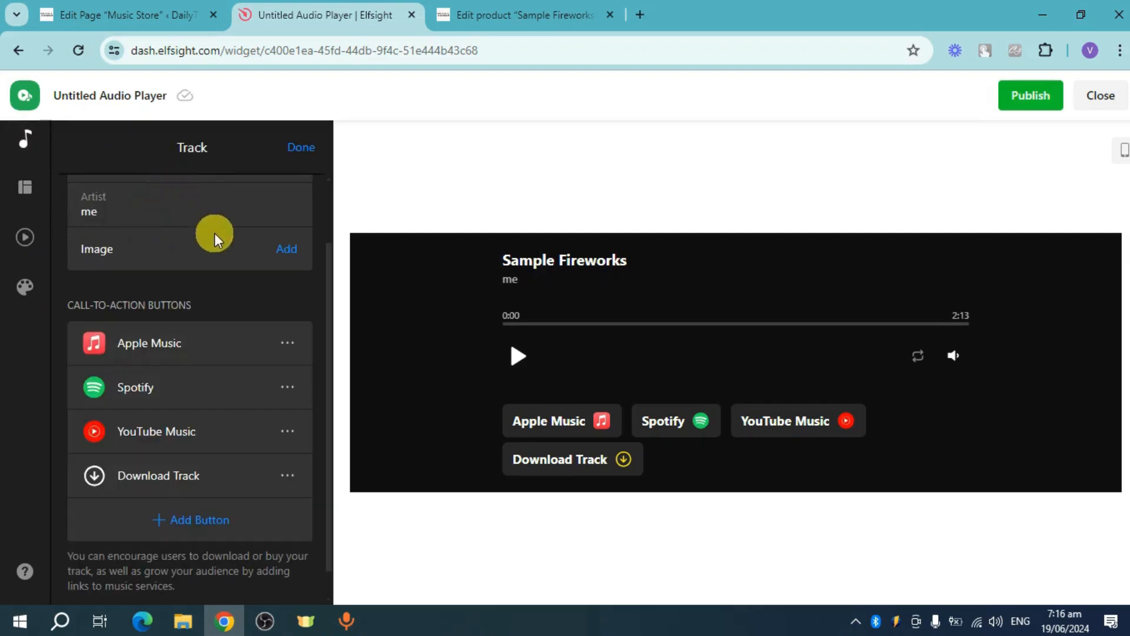
- Replace the track's audio file with the Masquerade MP3 from the computer and finish editing the track
scroll(194, 217, "up", 2)
left_click(195, 196)
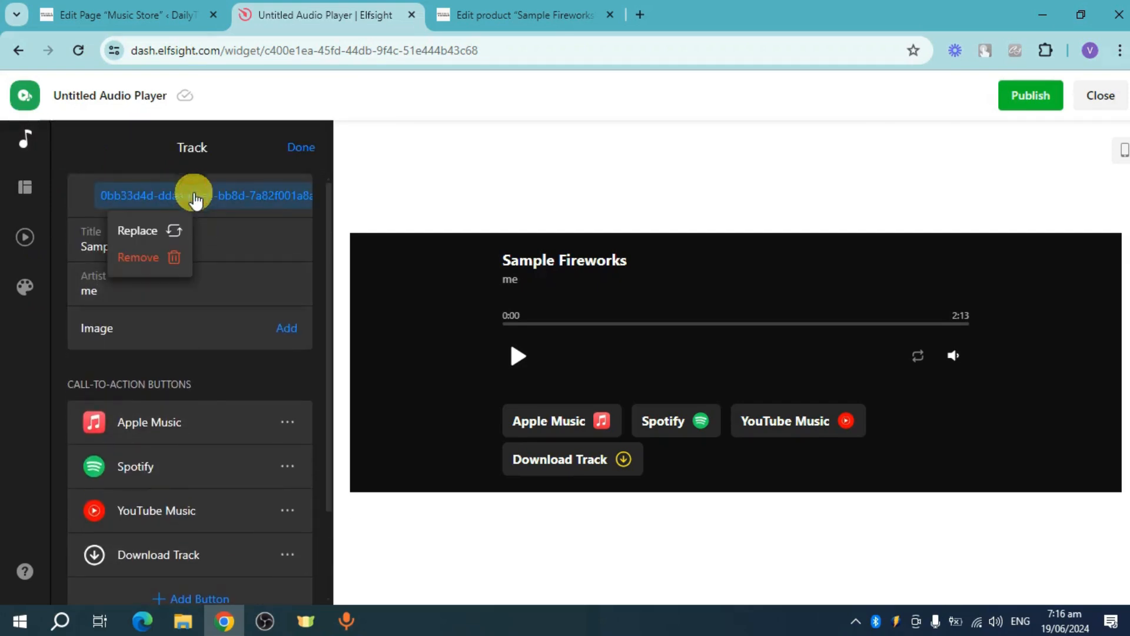
left_click(154, 233)
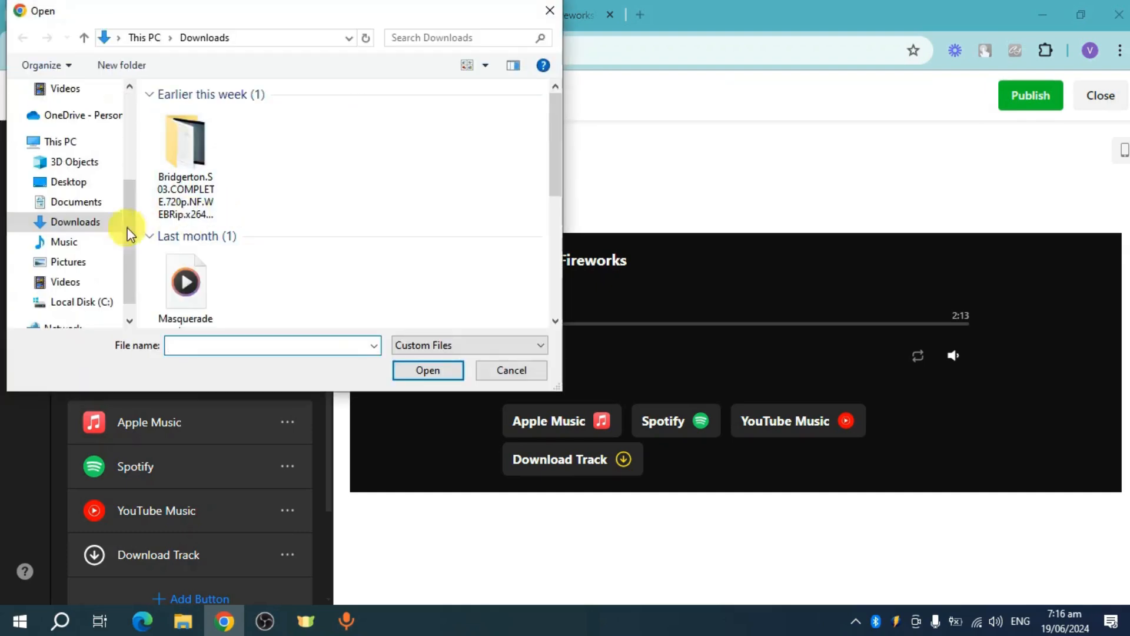
left_click(98, 241)
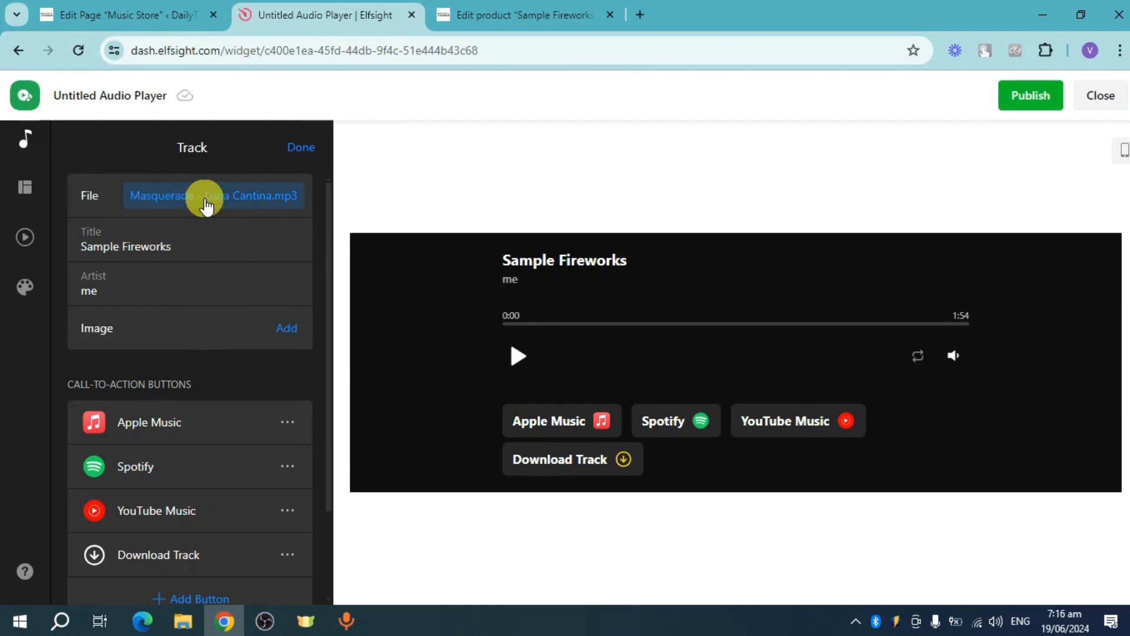
left_click(287, 151)
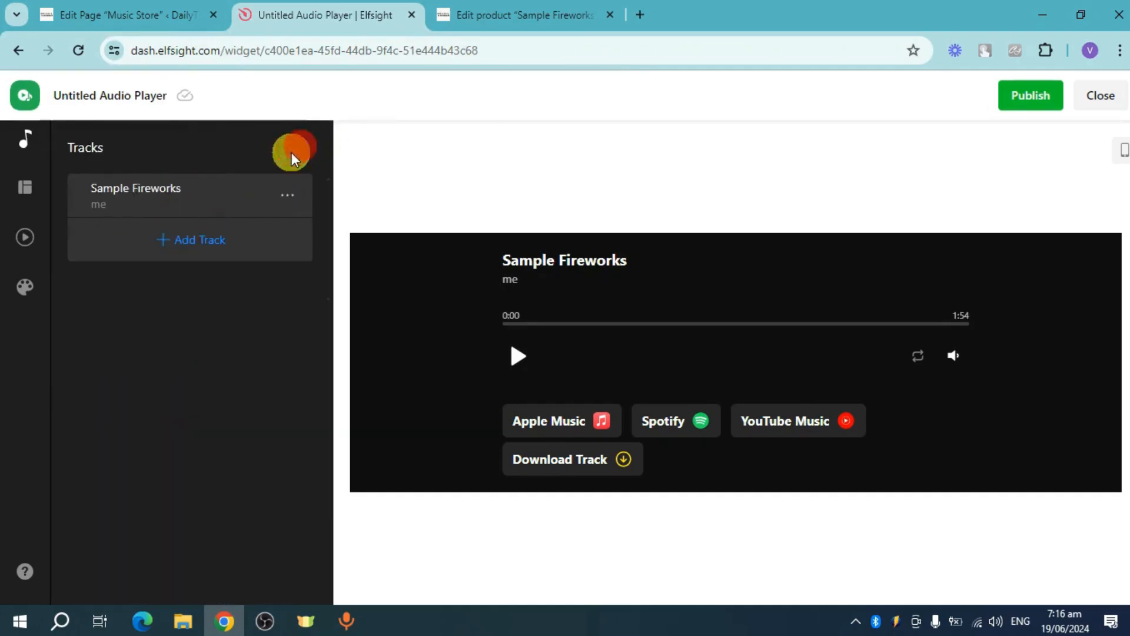
- Try the Floating layout, switch back to Embed and set the player's width to 300
left_click(23, 193)
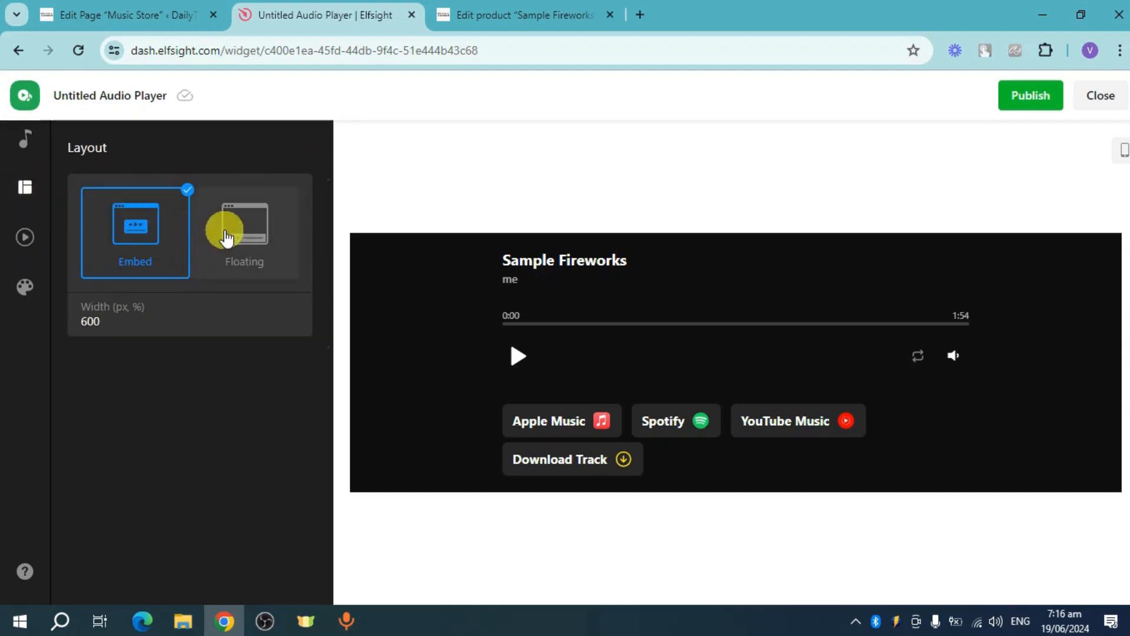
left_click(247, 251)
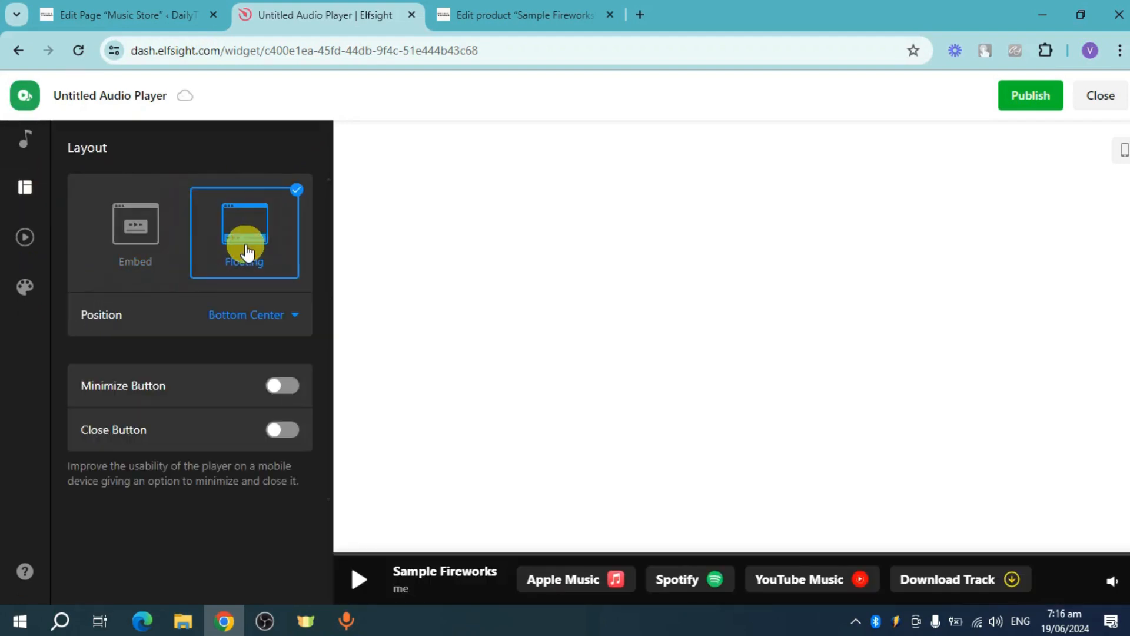
left_click(139, 254)
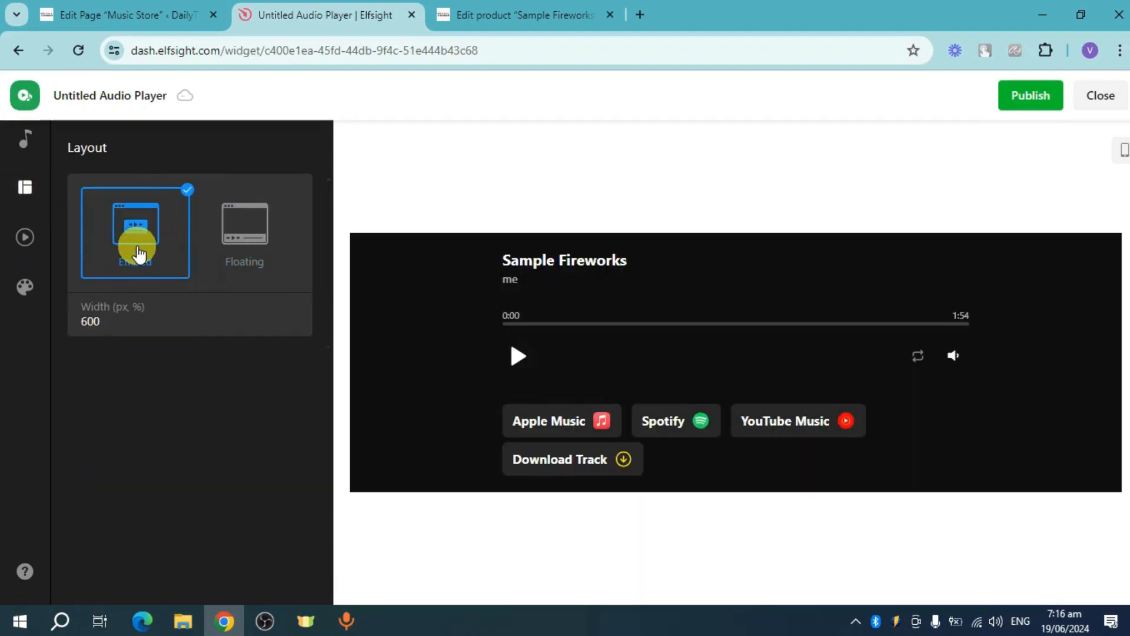
left_click_drag(150, 324, 78, 324)
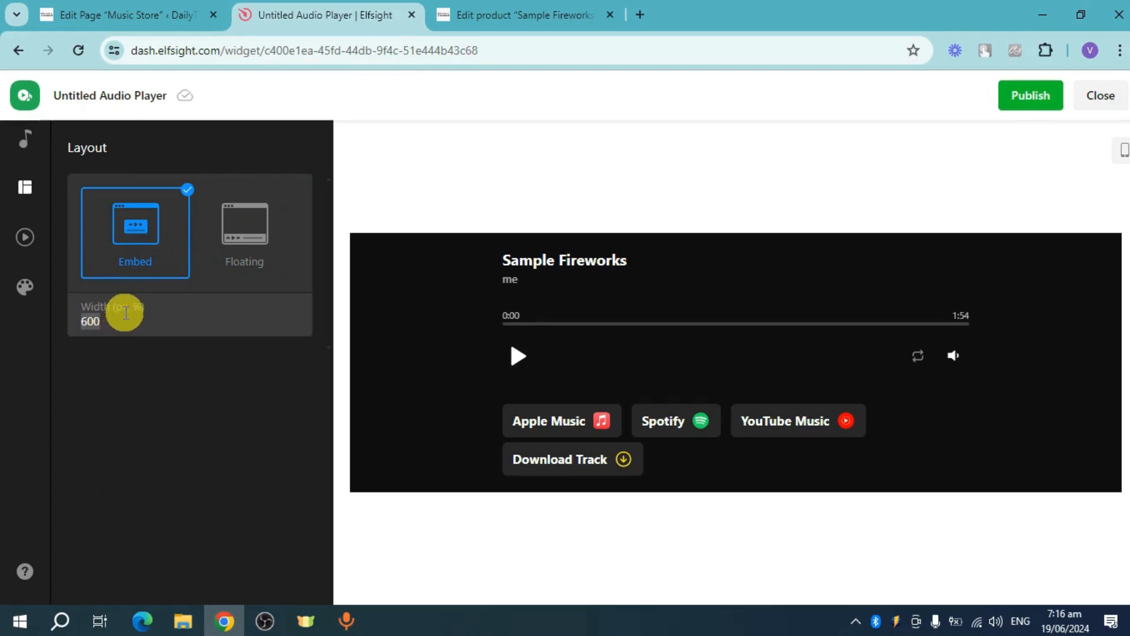
type("3")
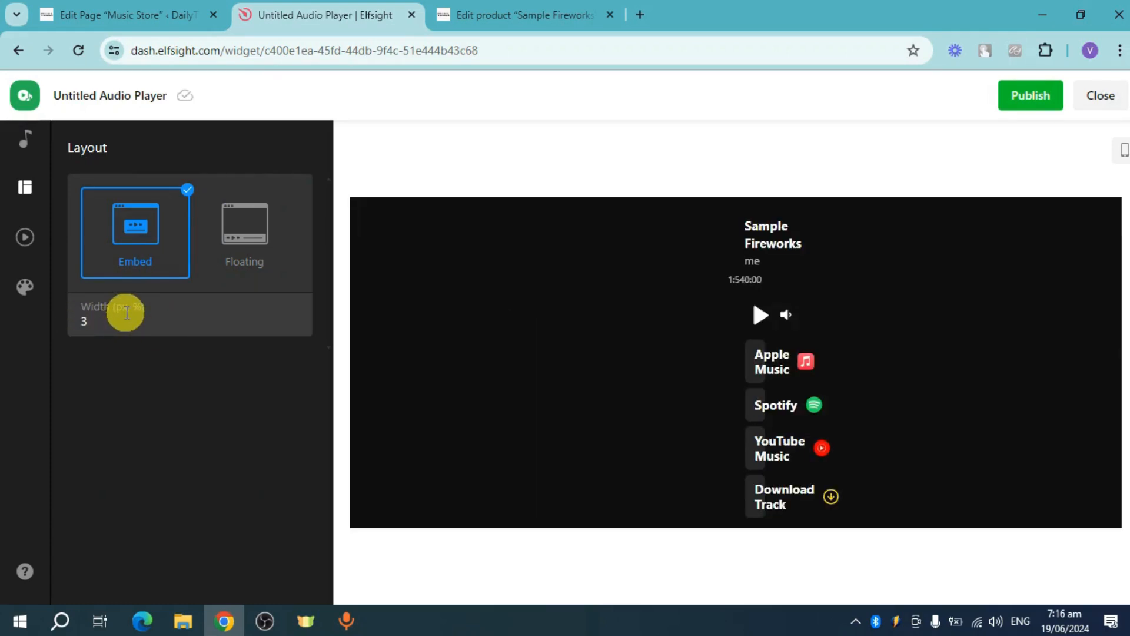
type("00")
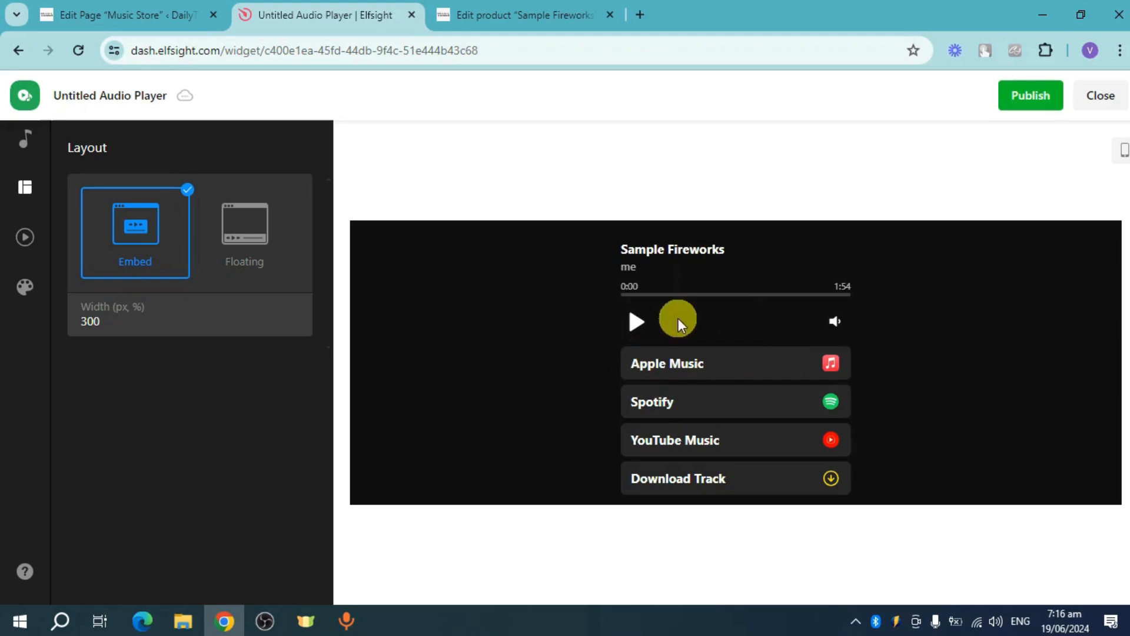
- Review the audio player's playback control options and its style settings
left_click(25, 238)
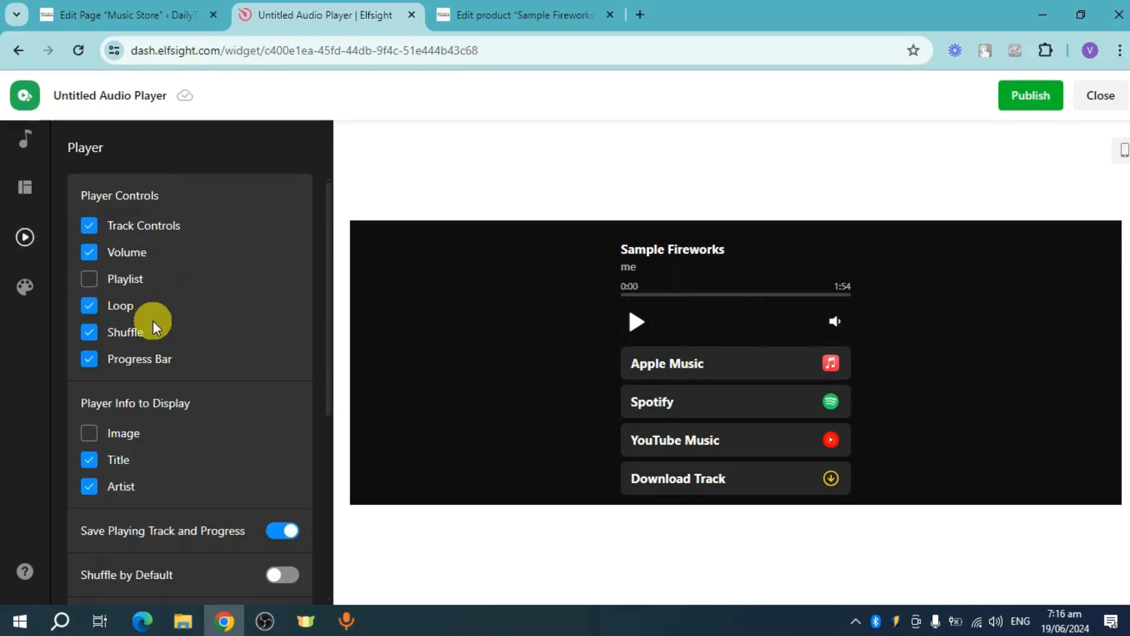
scroll(125, 497, "down", 2)
left_click(24, 288)
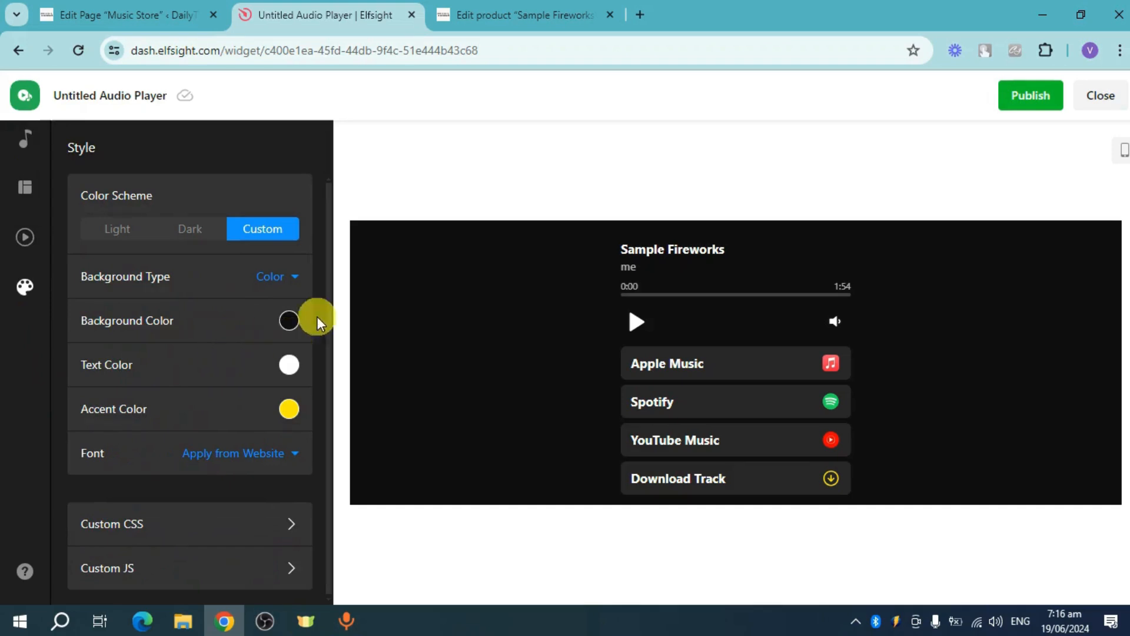
- Publish the audio player widget on the Free plan and copy its embed code
left_click(1014, 102)
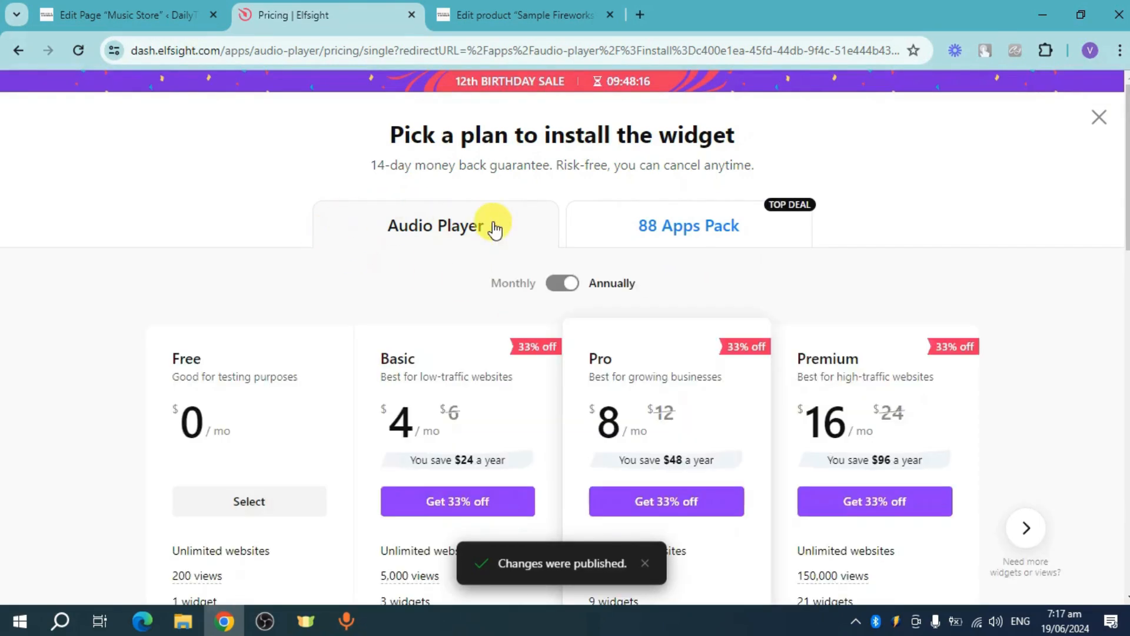
scroll(198, 284, "down", 3)
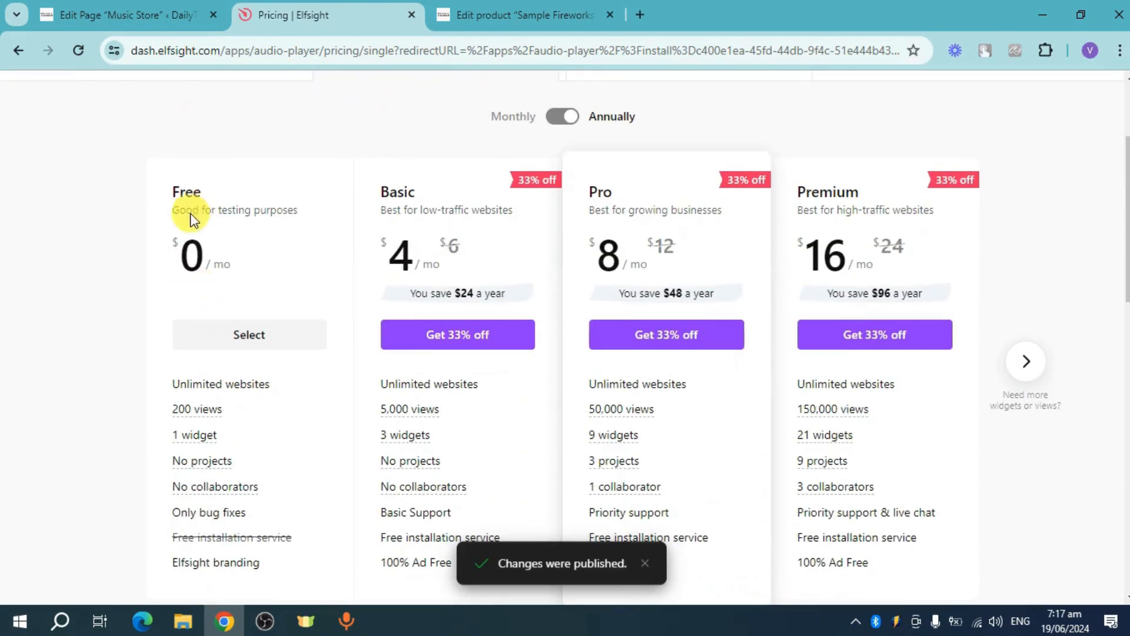
left_click(265, 336)
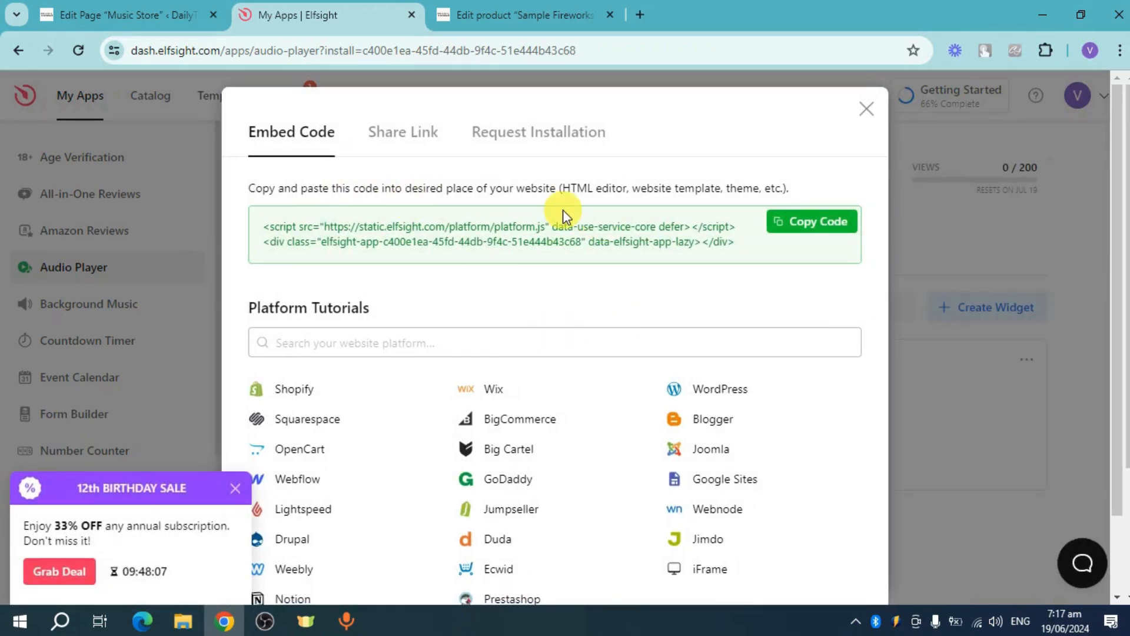
left_click(795, 229)
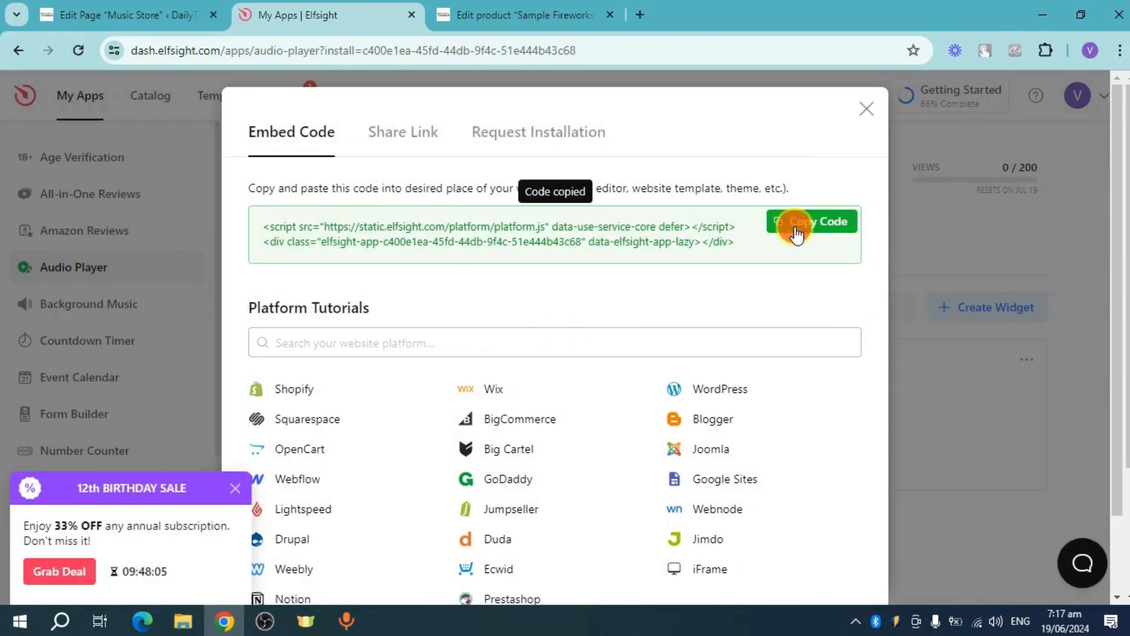
- In the WordPress Music Store page, add a Custom HTML block below the products shortcode and paste the player's embed code into it
left_click(115, 8)
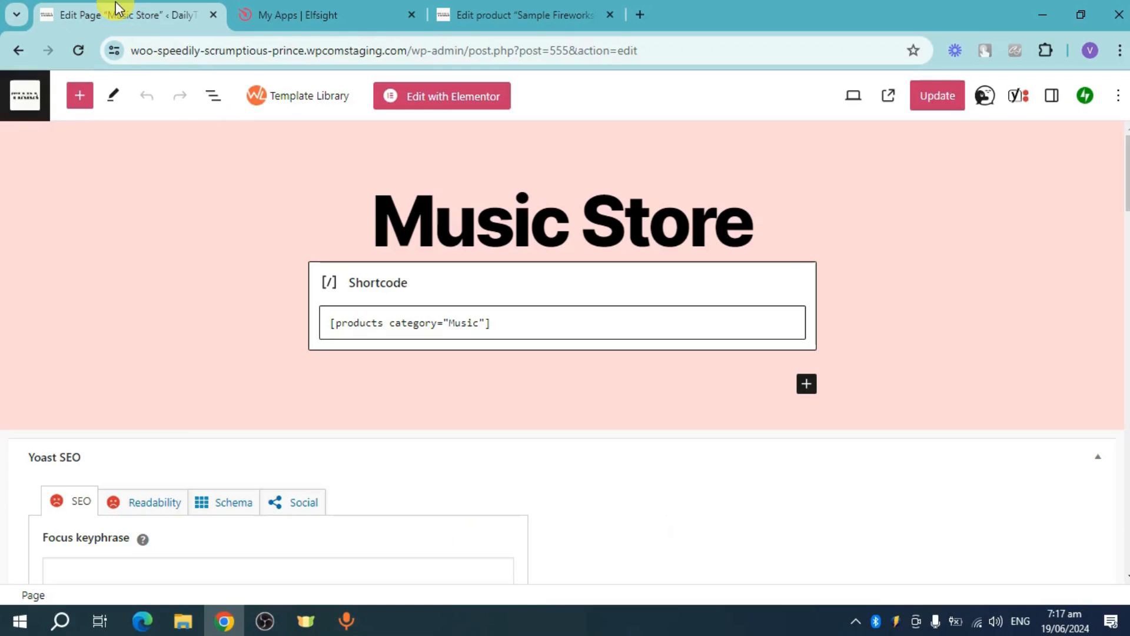
left_click(808, 387)
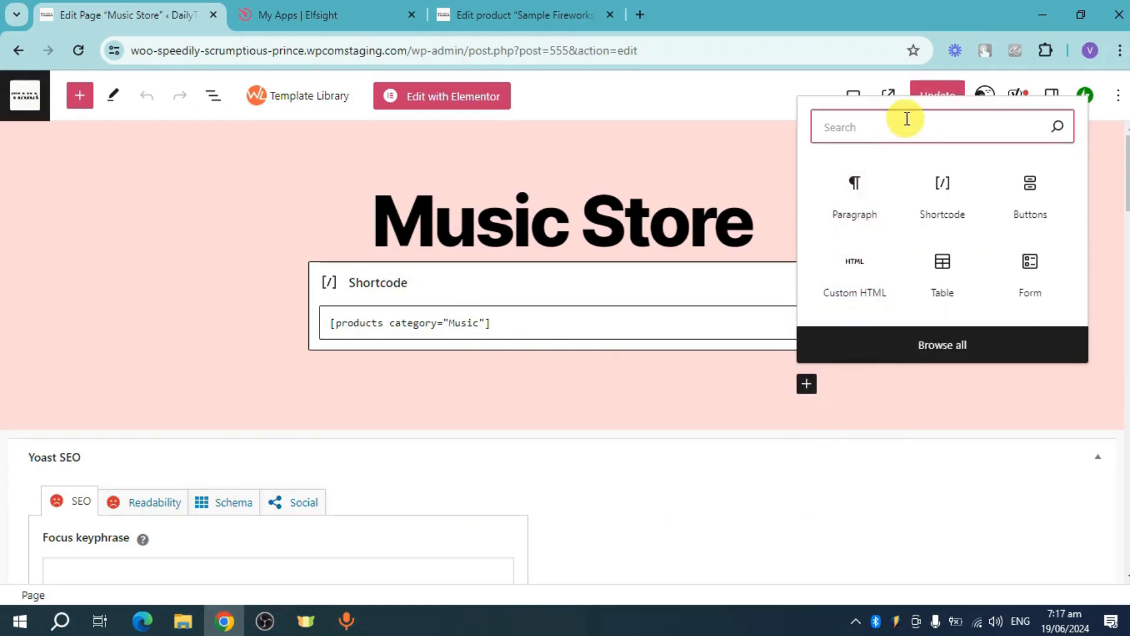
type("ht")
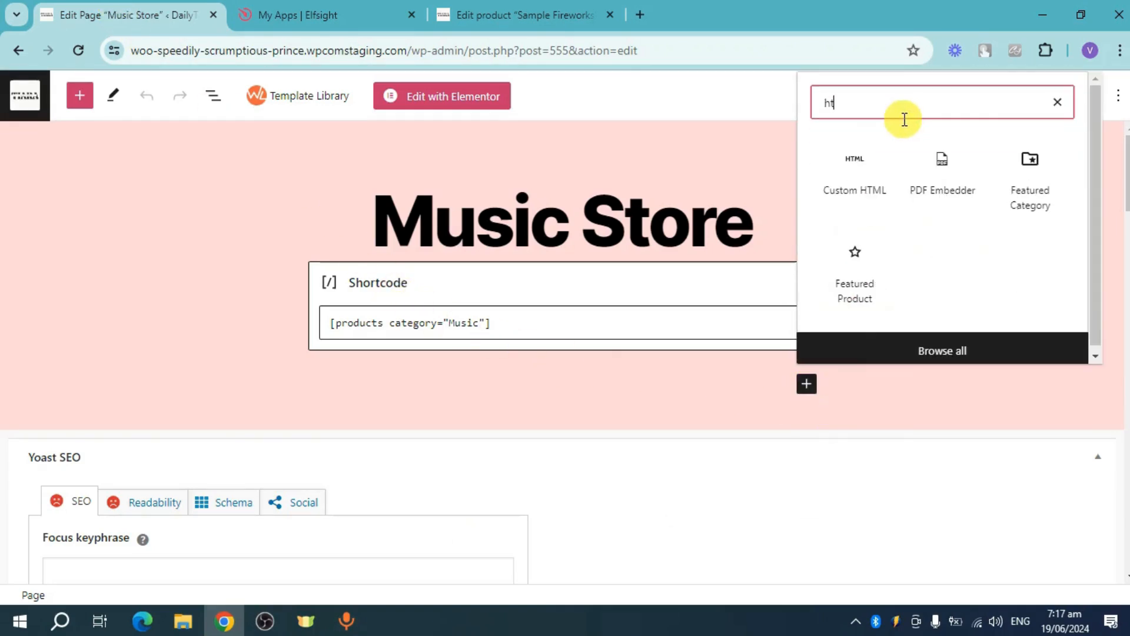
left_click(863, 172)
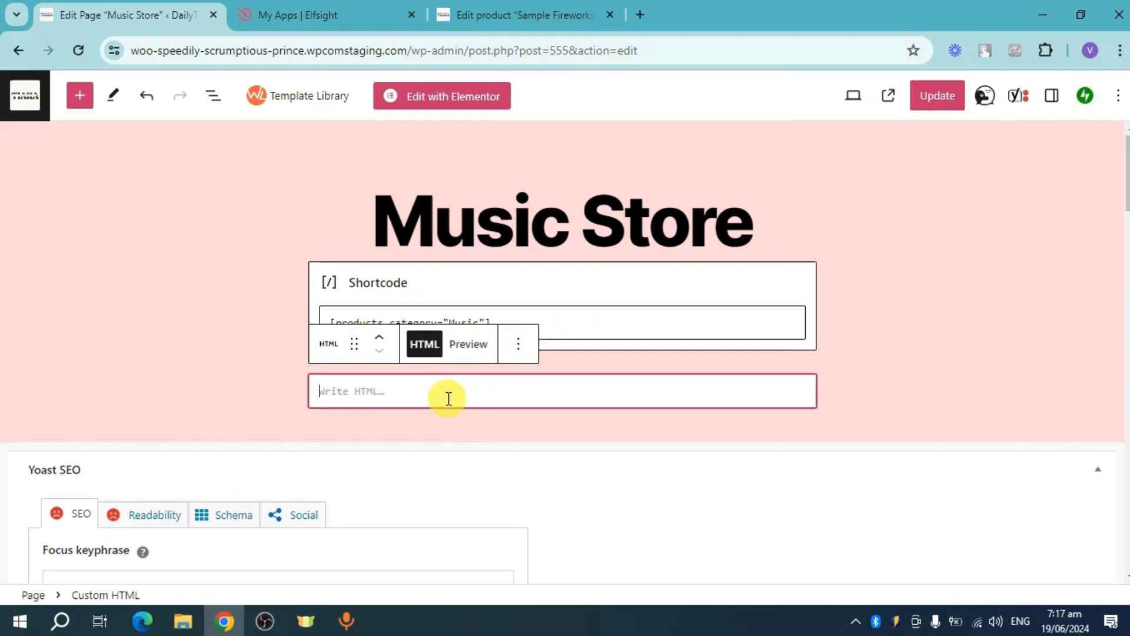
key("ctrl+v")
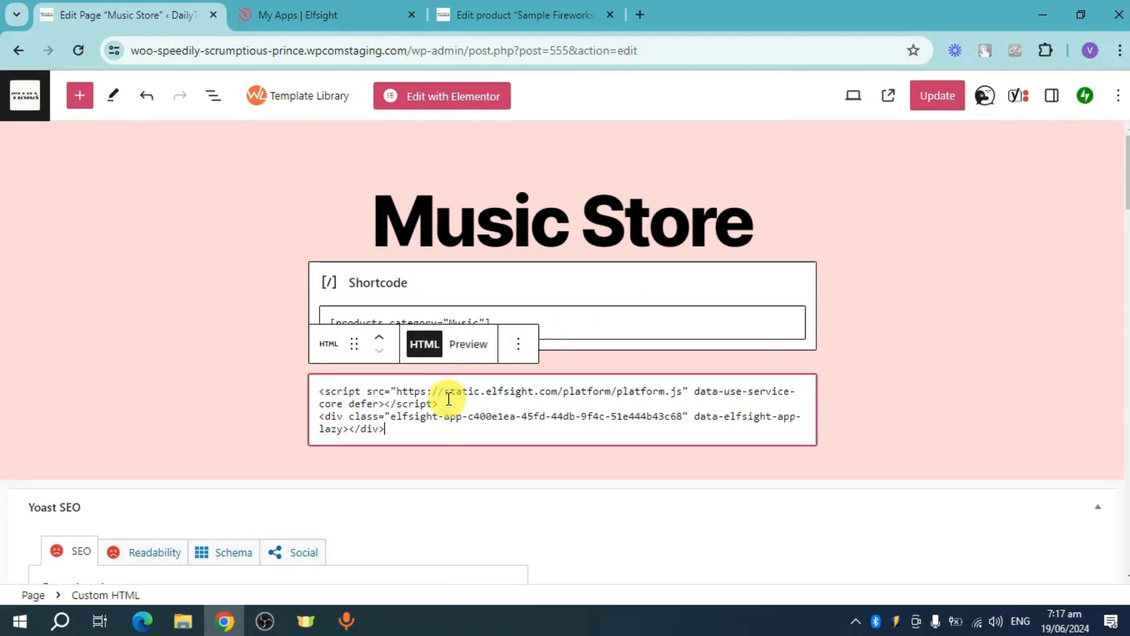
- Preview the embedded audio player in the Custom HTML block and update the Music Store page
left_click(469, 344)
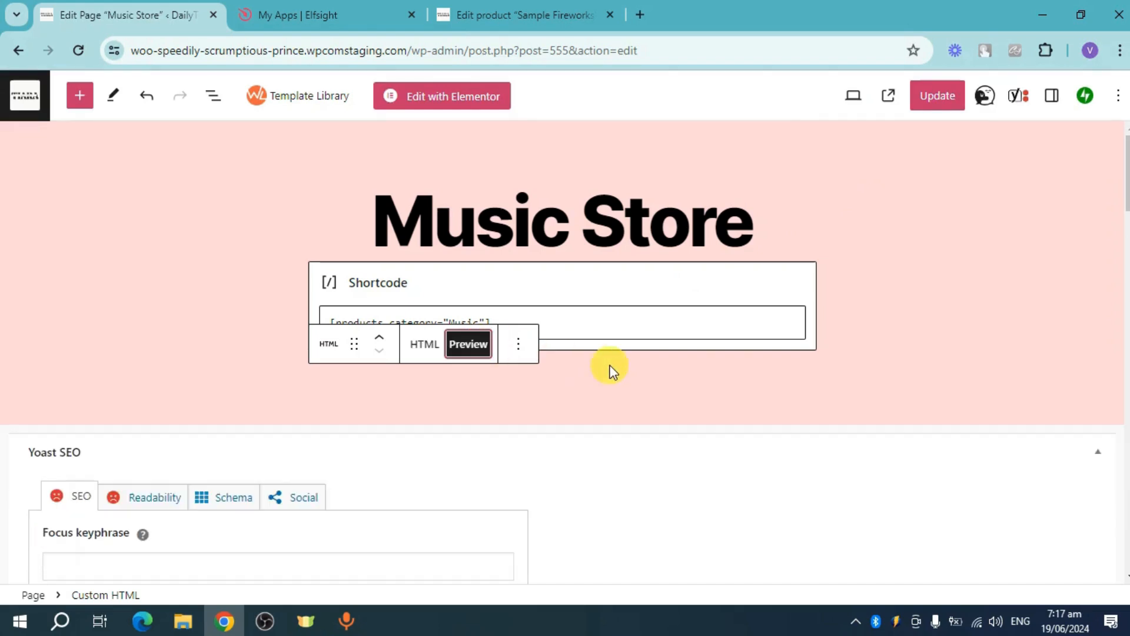
scroll(766, 365, "down", 3)
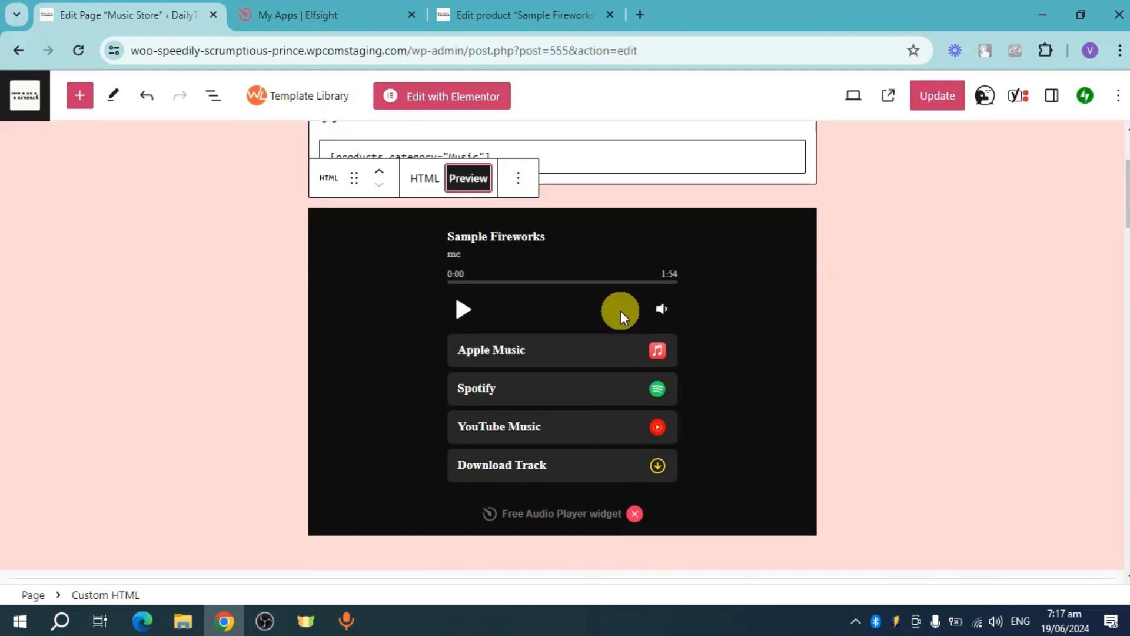
scroll(621, 309, "up", 2)
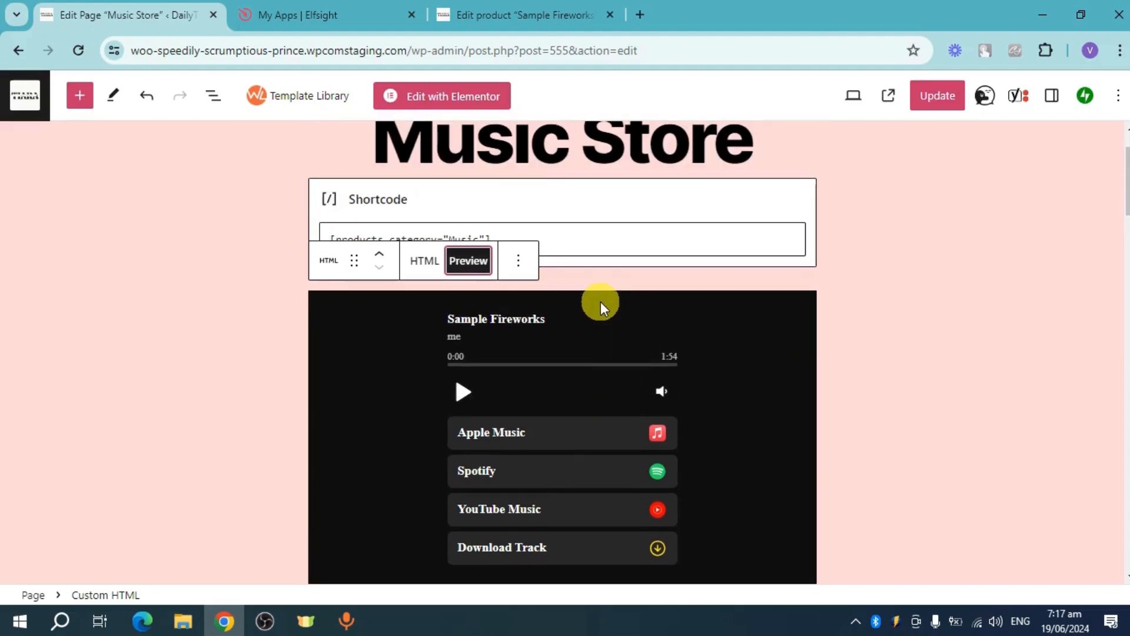
left_click(936, 95)
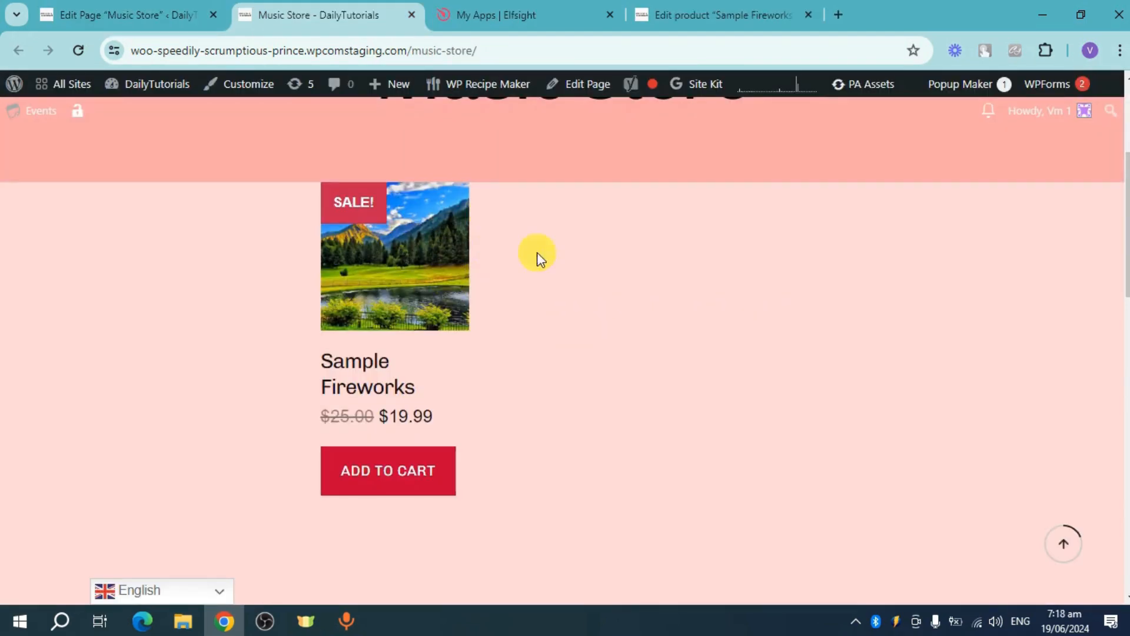
- Look through the live Music Store page, checking the product listing and the embedded audio player
scroll(588, 300, "down", 4)
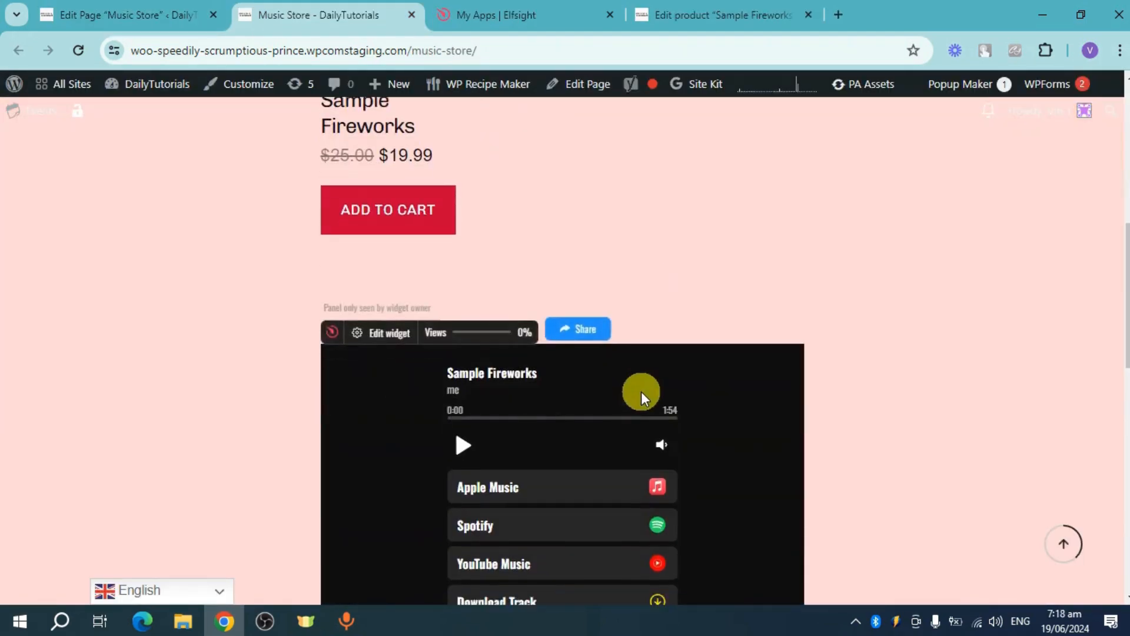
scroll(866, 381, "down", 3)
scroll(1047, 316, "up", 3)
scroll(1047, 319, "up", 4)
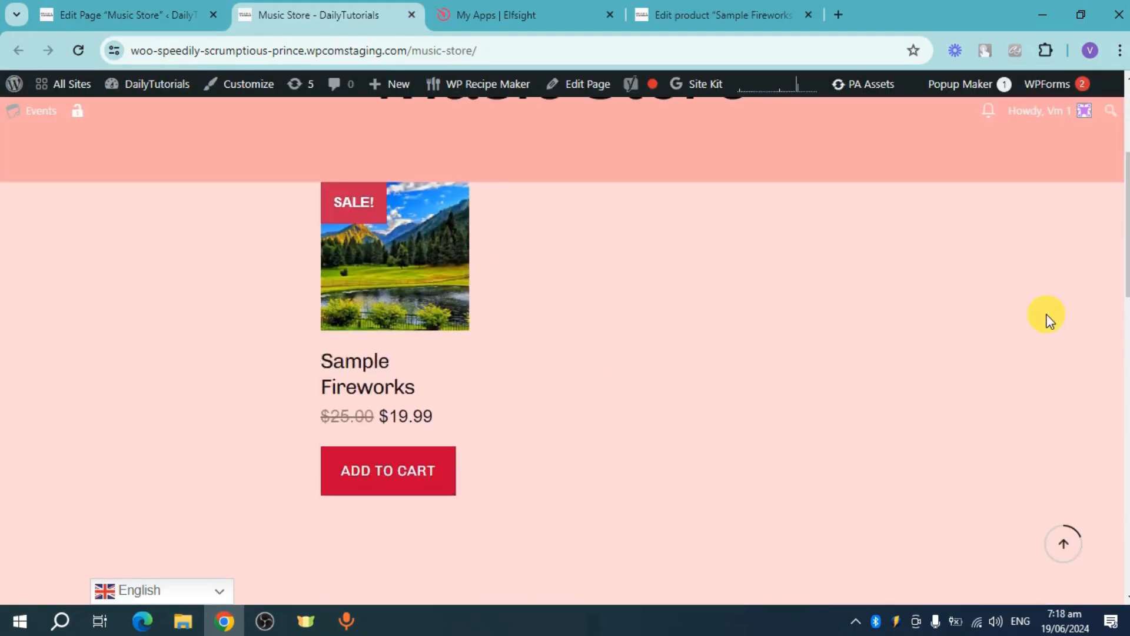
scroll(1047, 320, "up", 4)
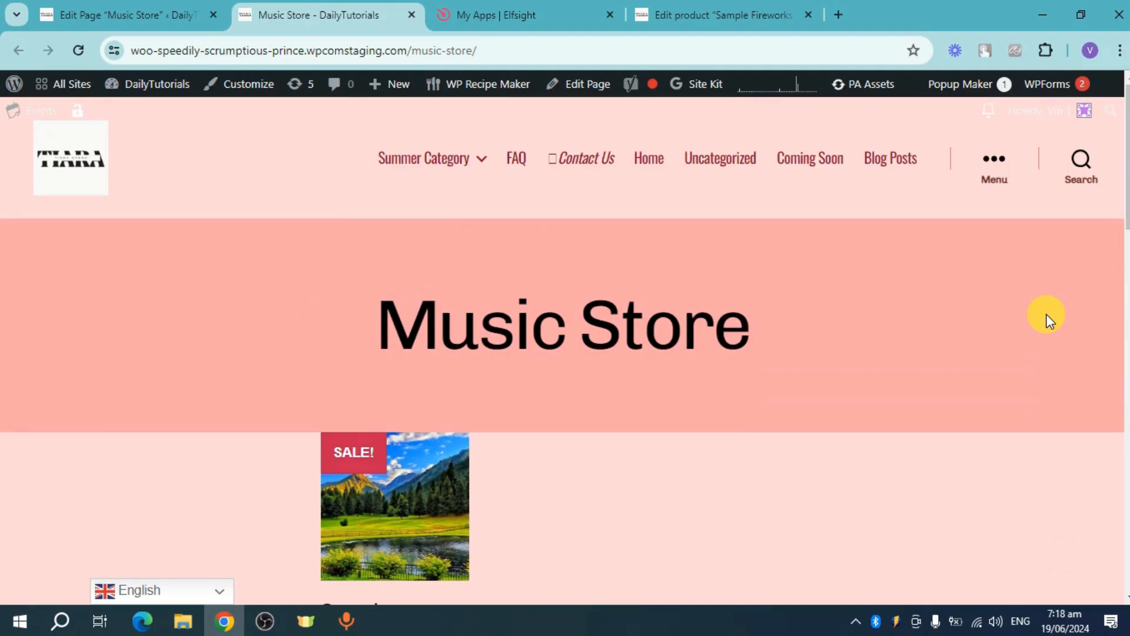